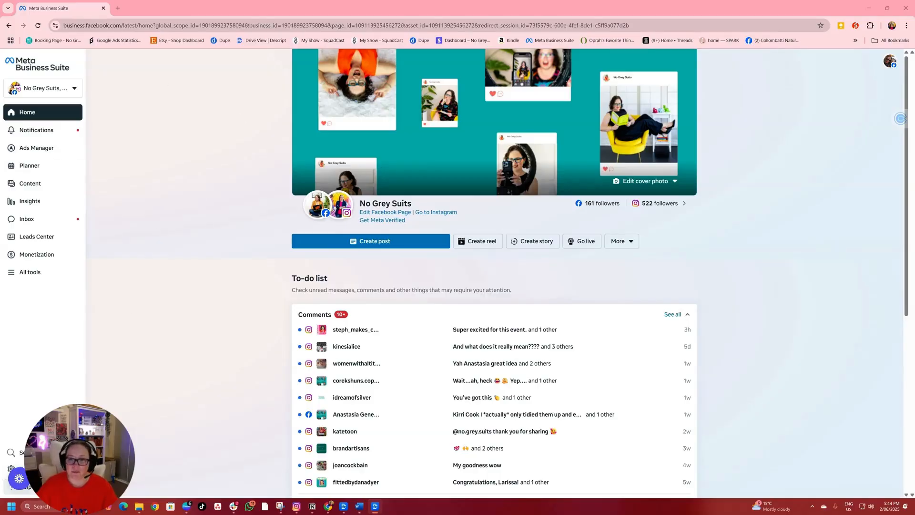
Step: Review the business portfolios and the business assets available for switching accounts
mouse_move(314, 209)
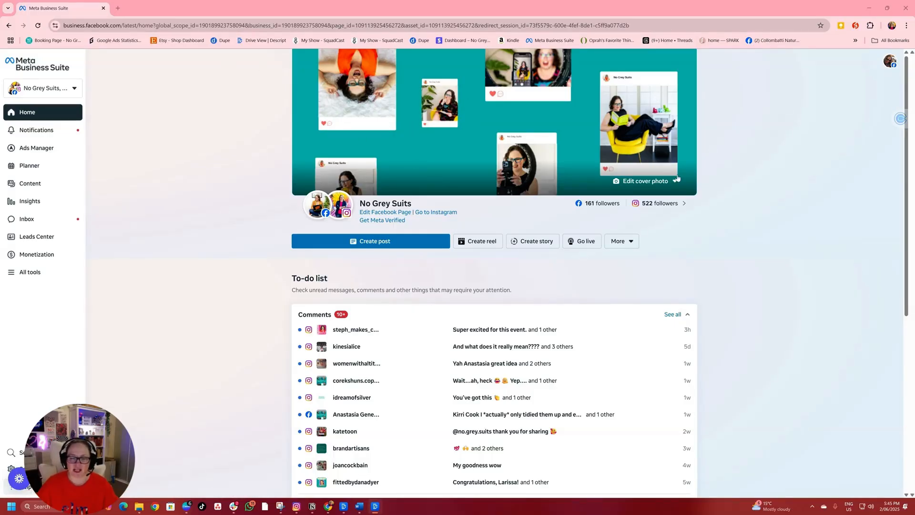
click(75, 89)
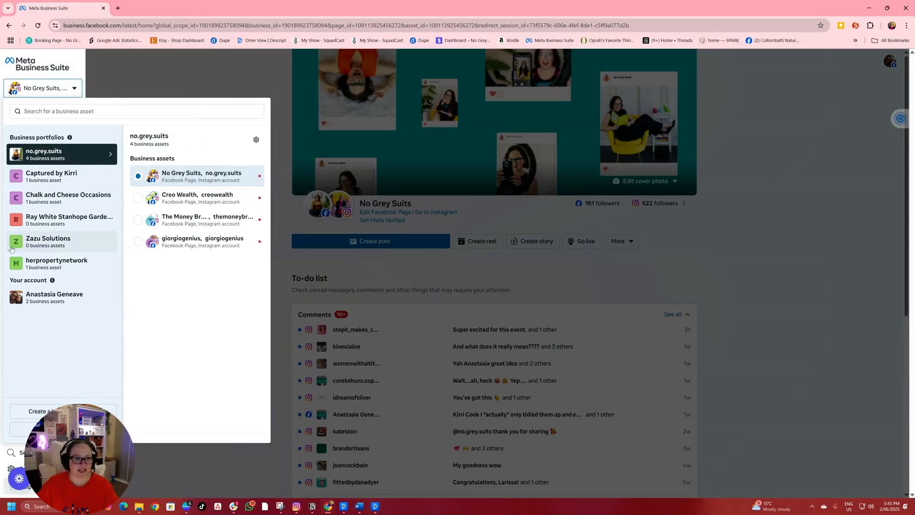
click(200, 74)
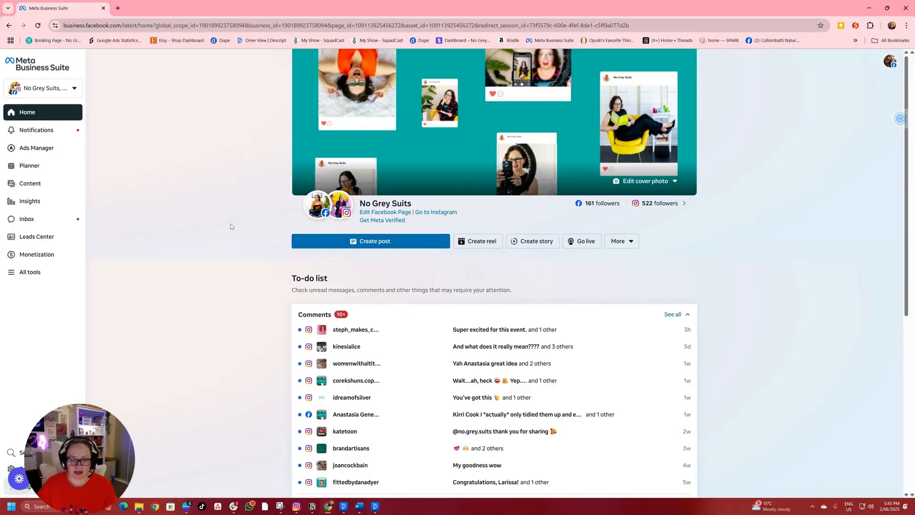
Step: Look through the home page's to-do list, weekly plan, ad suggestion, and recent posts and reels
scroll(219, 230, down, 2)
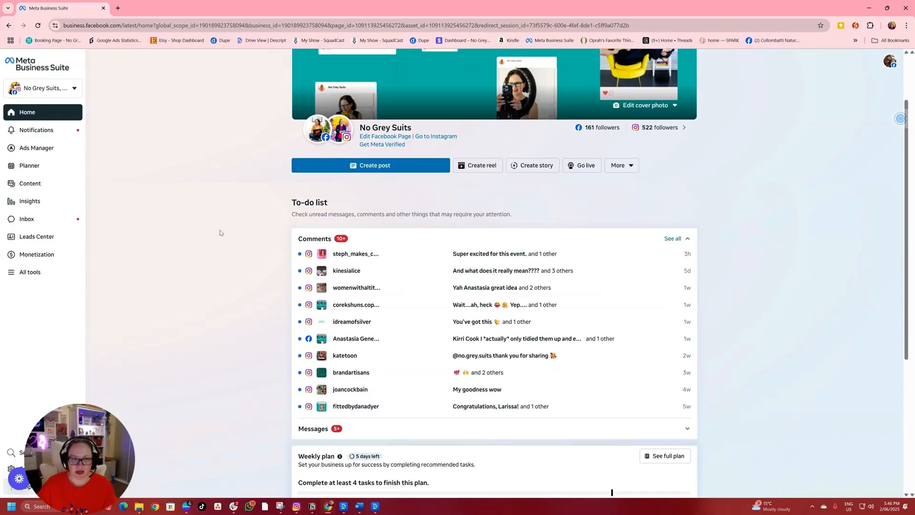
drag(290, 196, 400, 210)
click(273, 197)
drag(273, 198, 396, 210)
click(256, 191)
scroll(239, 210, down, 1)
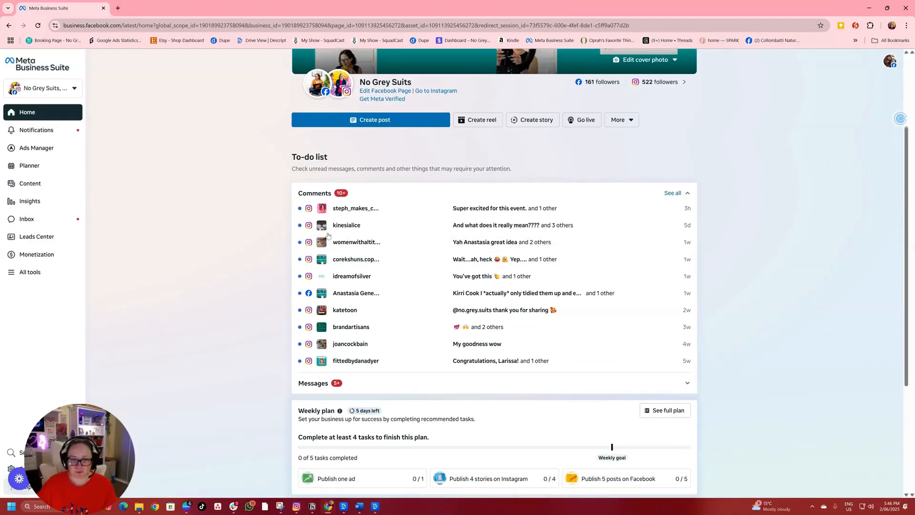
scroll(196, 234, down, 2)
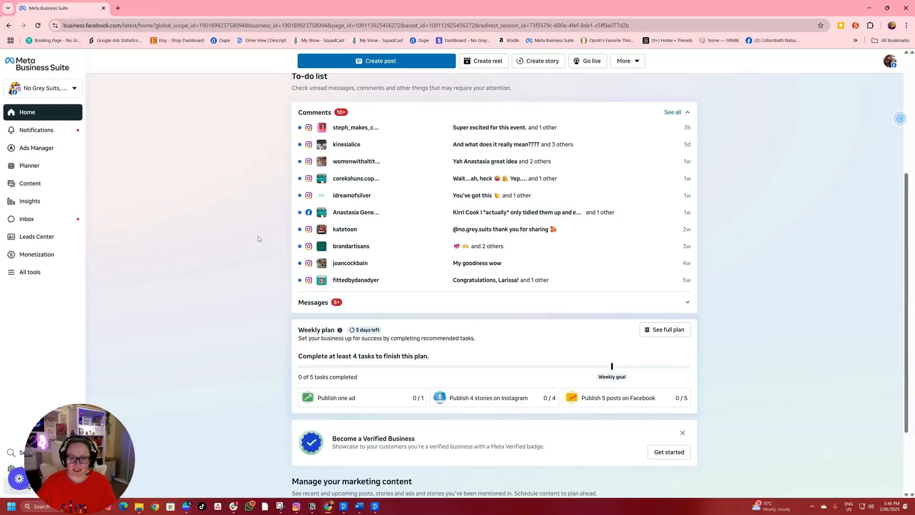
scroll(259, 238, down, 2)
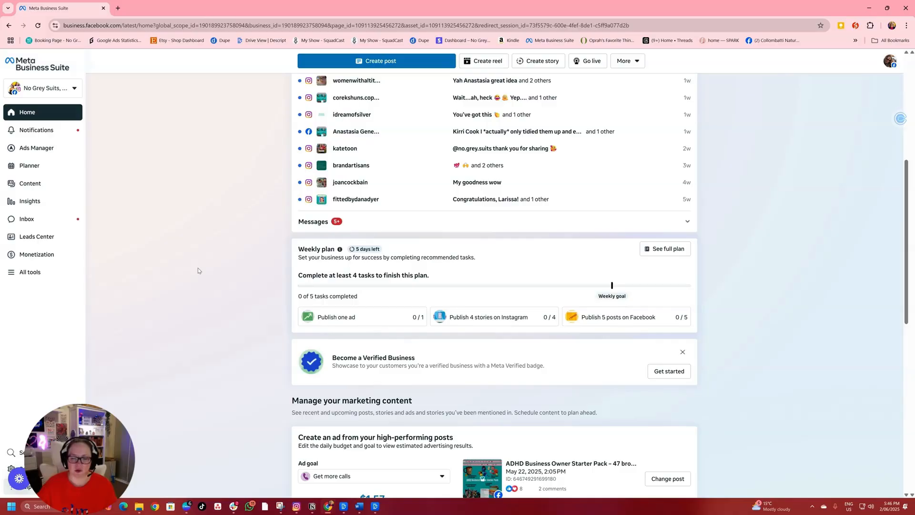
scroll(199, 270, down, 3)
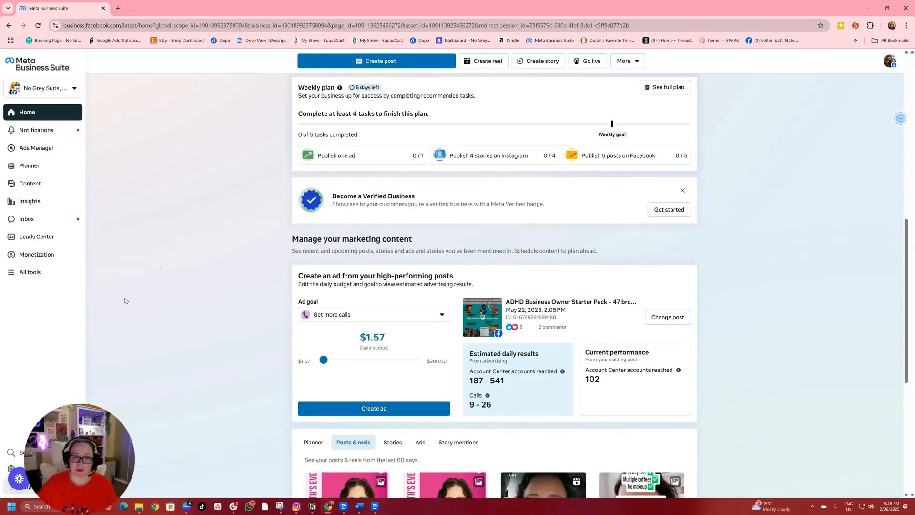
scroll(193, 270, down, 5)
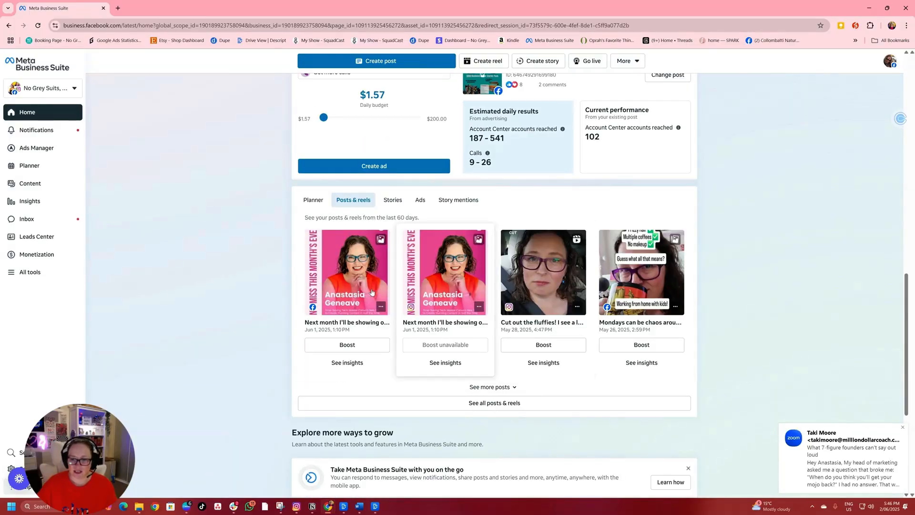
click(902, 429)
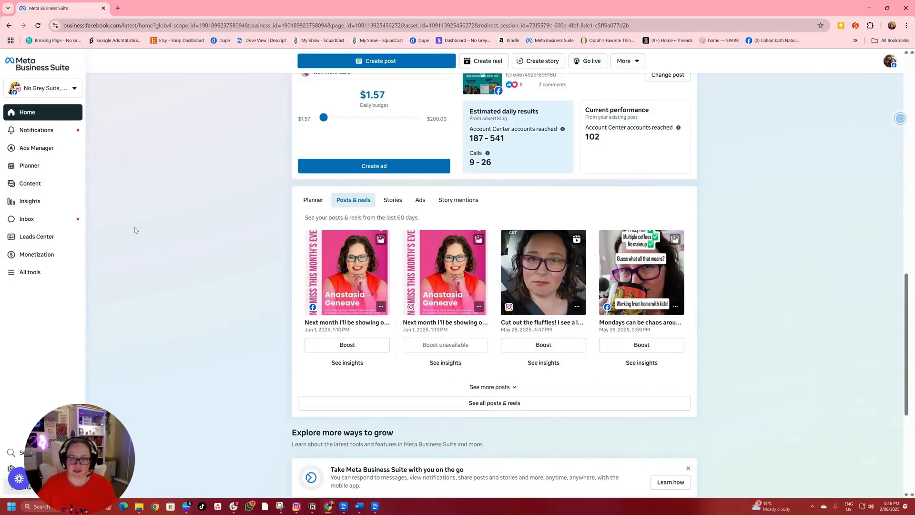
scroll(178, 228, down, 1)
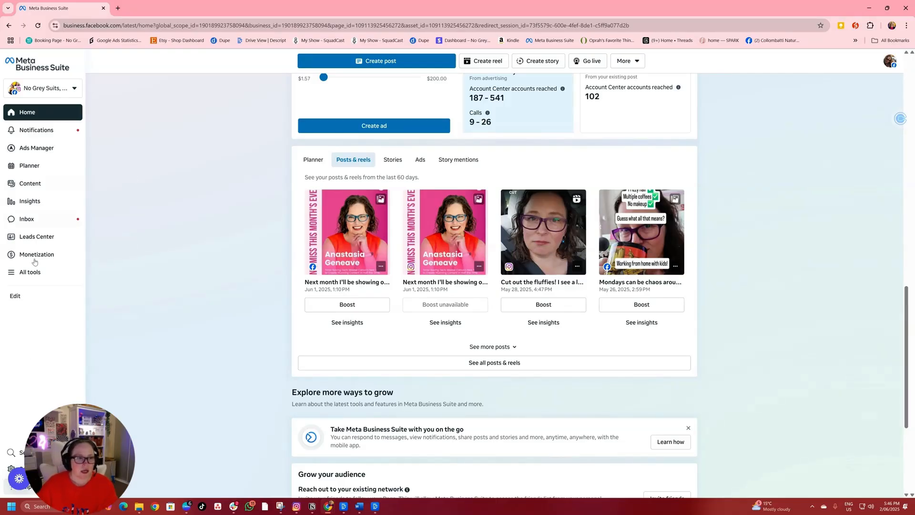
scroll(53, 84, up, 3)
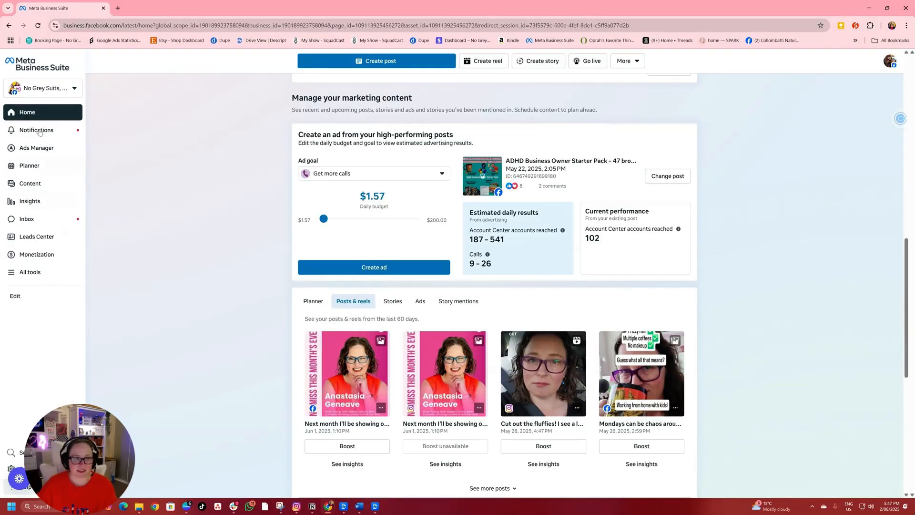
scroll(239, 270, up, 3)
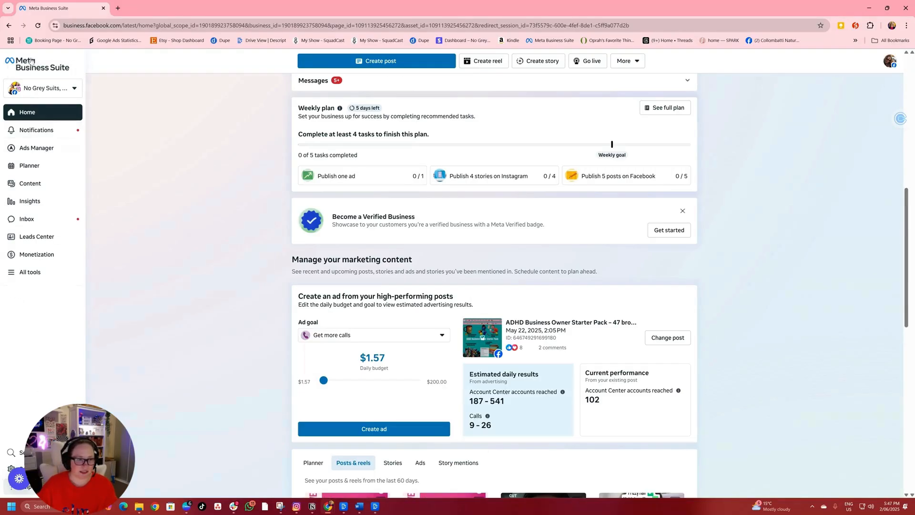
Step: View the notifications, looking over the high-priority entries and the other notifications
click(58, 132)
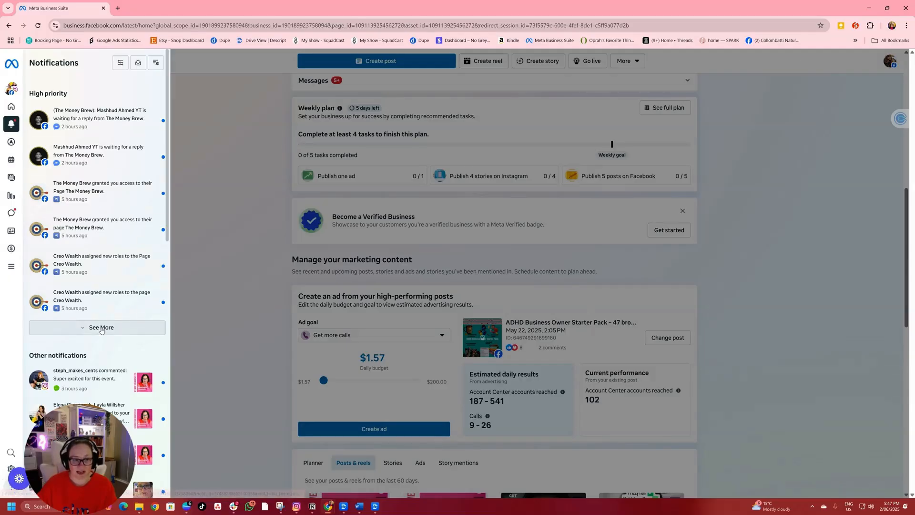
scroll(102, 332, down, 3)
scroll(104, 360, up, 3)
scroll(147, 206, down, 1)
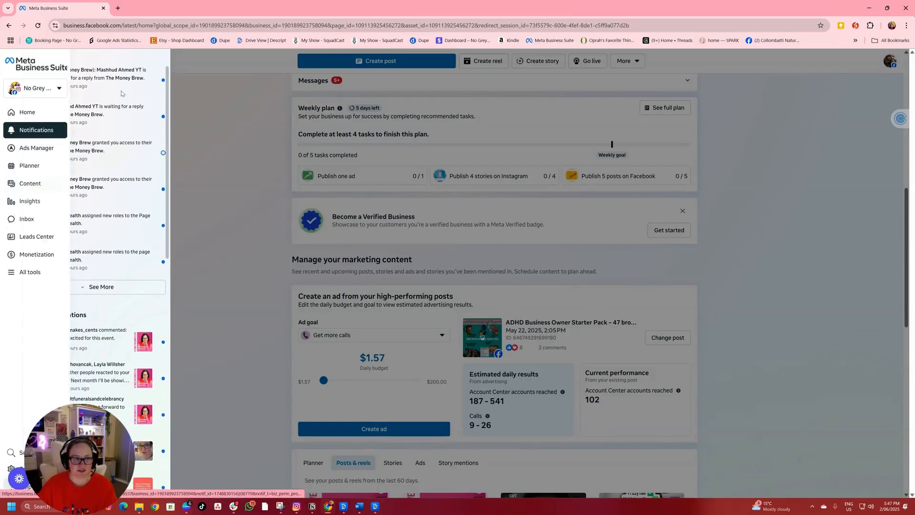
scroll(77, 142, up, 1)
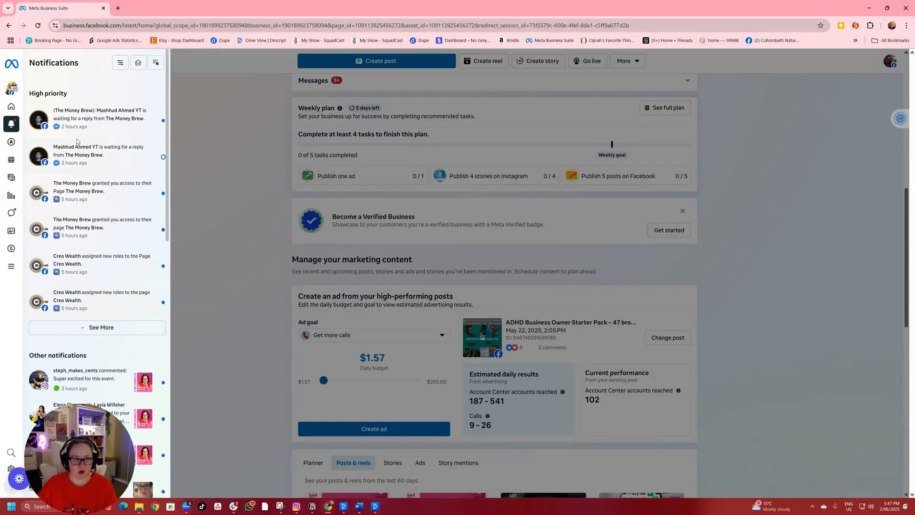
Step: Open the Planner in month view and look over the May and June 2025 calendars
mouse_move(34, 149)
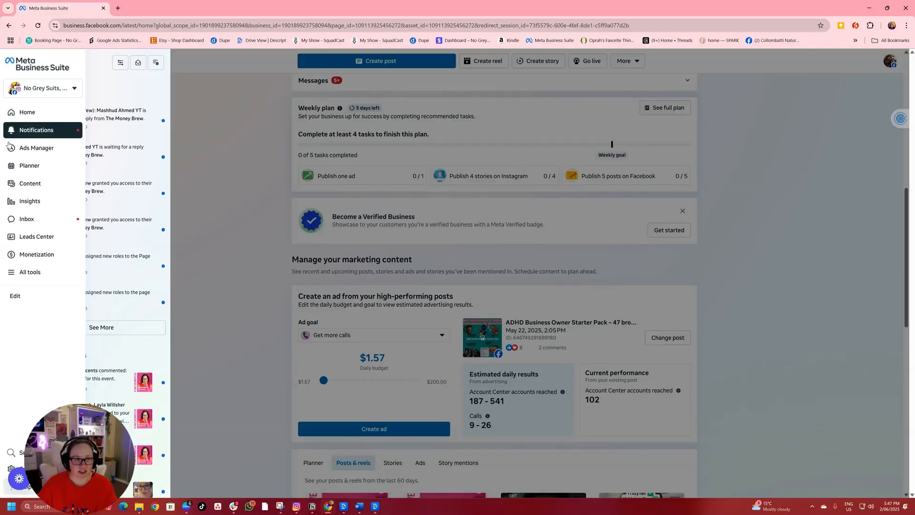
click(27, 167)
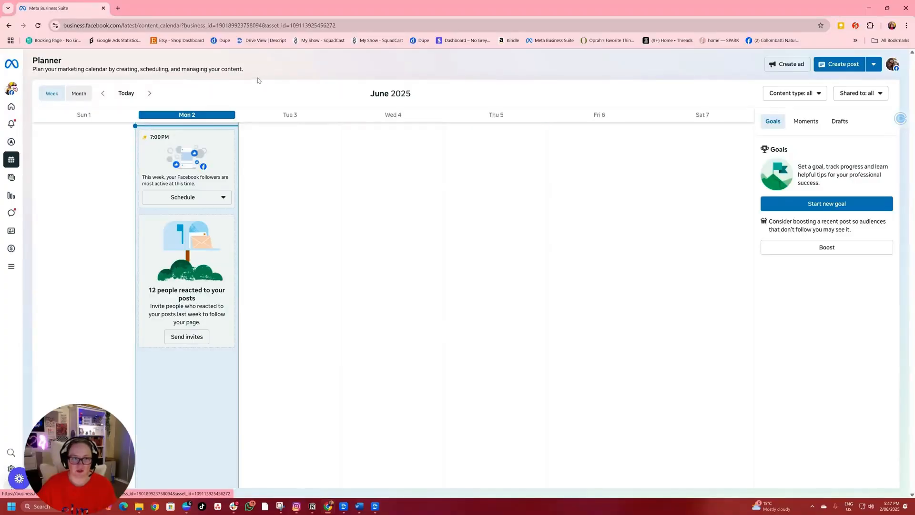
click(52, 95)
click(79, 94)
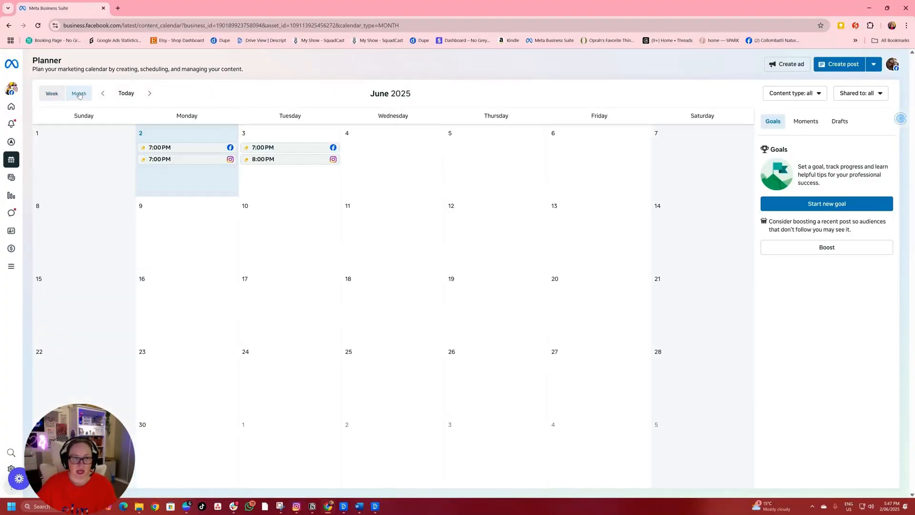
click(102, 94)
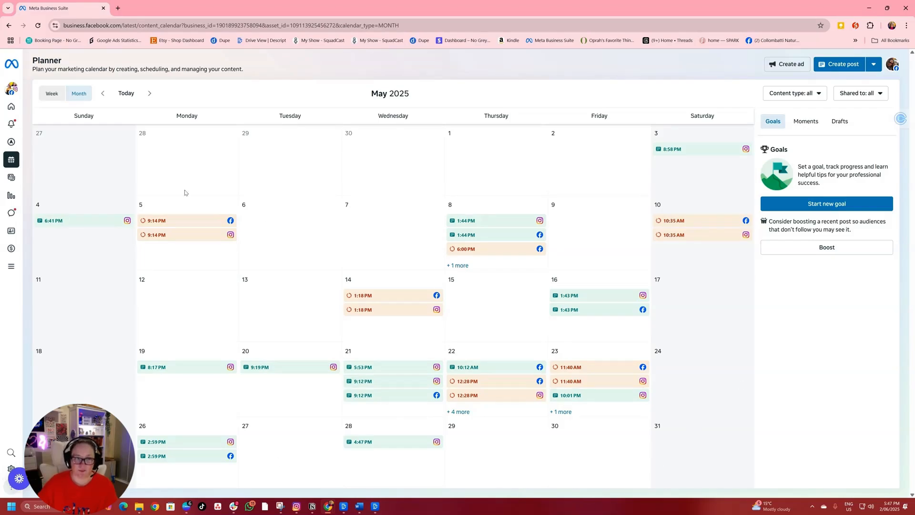
click(151, 93)
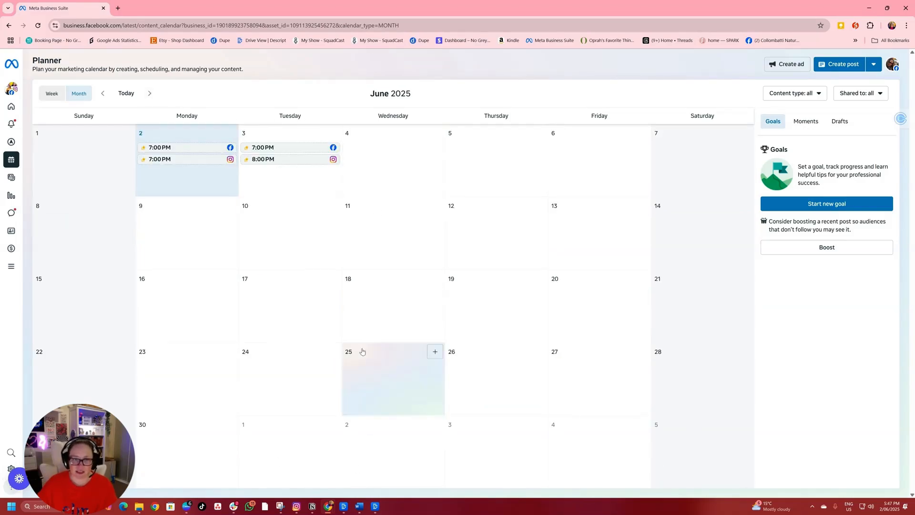
Step: Review the performance insights of the Instagram story published on May 22, 2025 at 12:28 PM
click(102, 93)
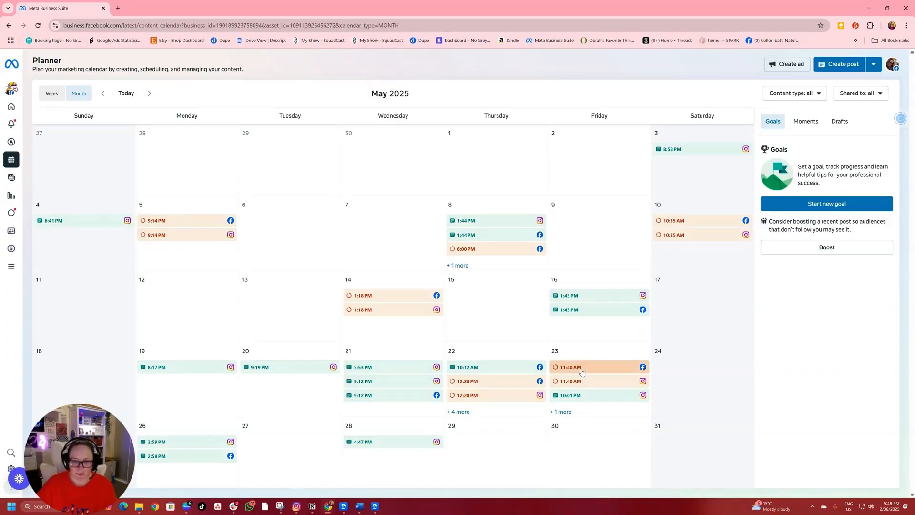
click(473, 399)
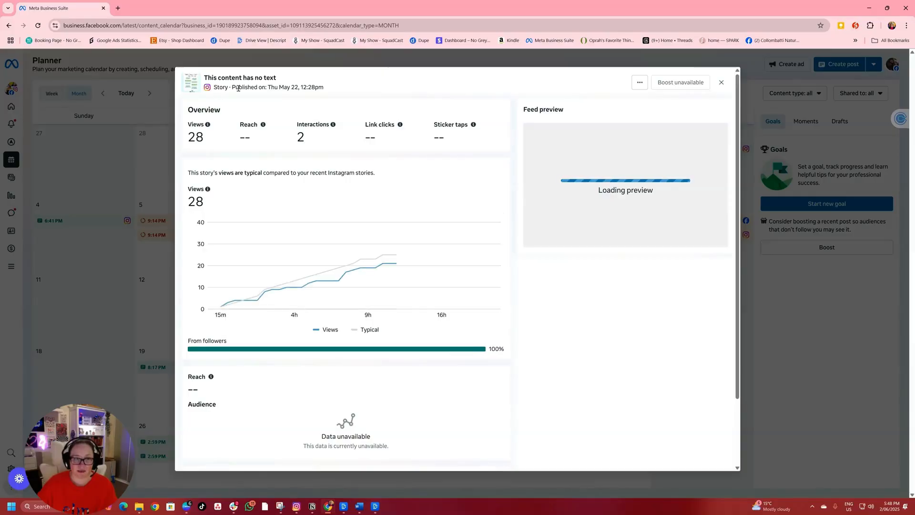
drag(228, 87, 205, 89)
drag(187, 135, 352, 137)
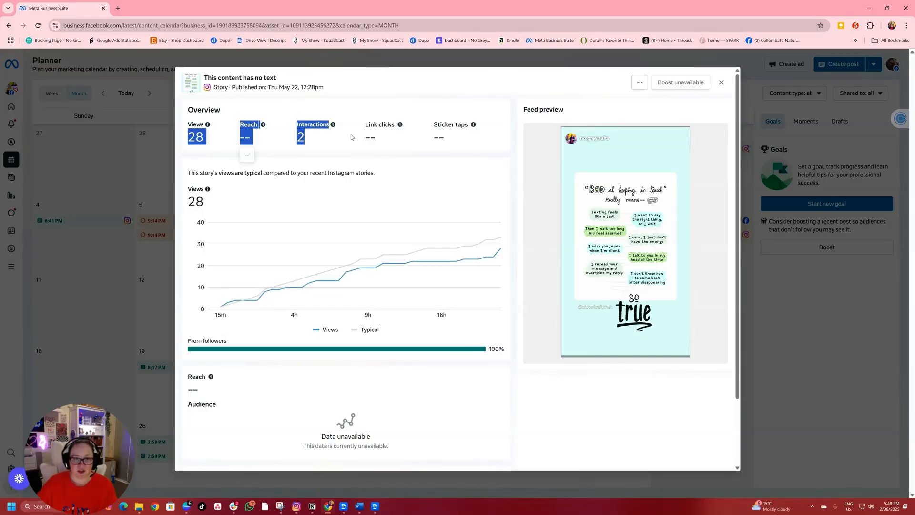
click(404, 143)
scroll(430, 290, down, 2)
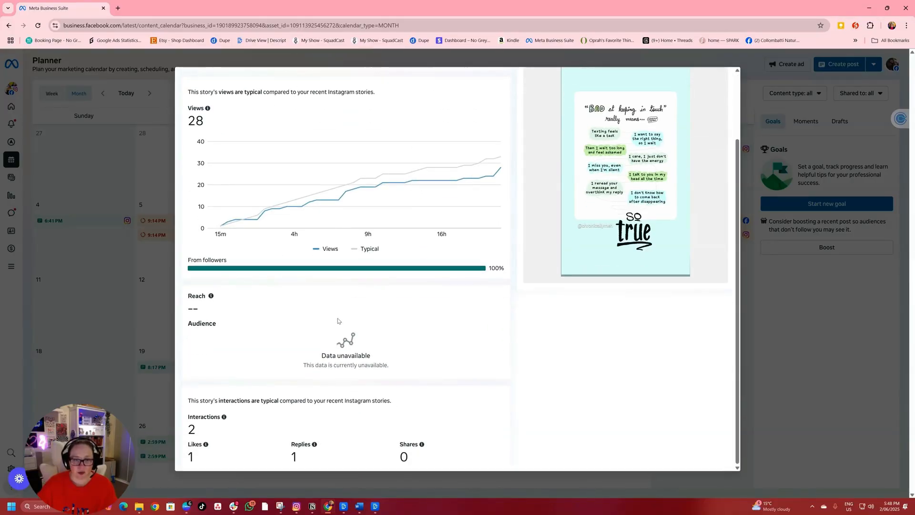
scroll(496, 362, up, 2)
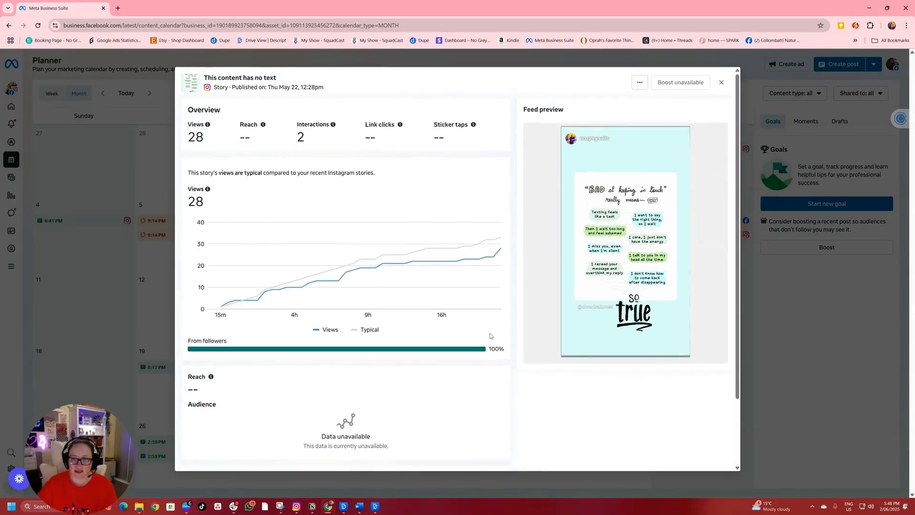
click(721, 83)
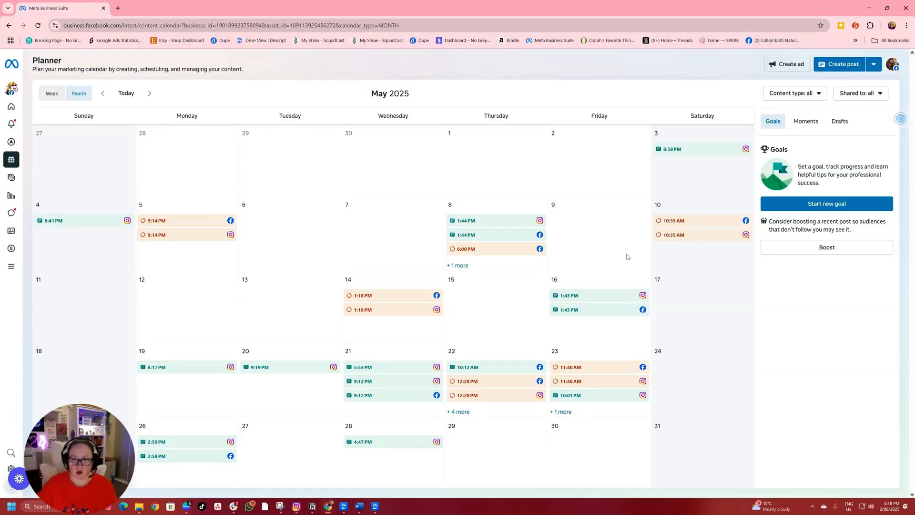
Step: From the June 2025 week view, start a post scheduled for June 2 at 7:00 PM on both Facebook and Instagram
click(149, 93)
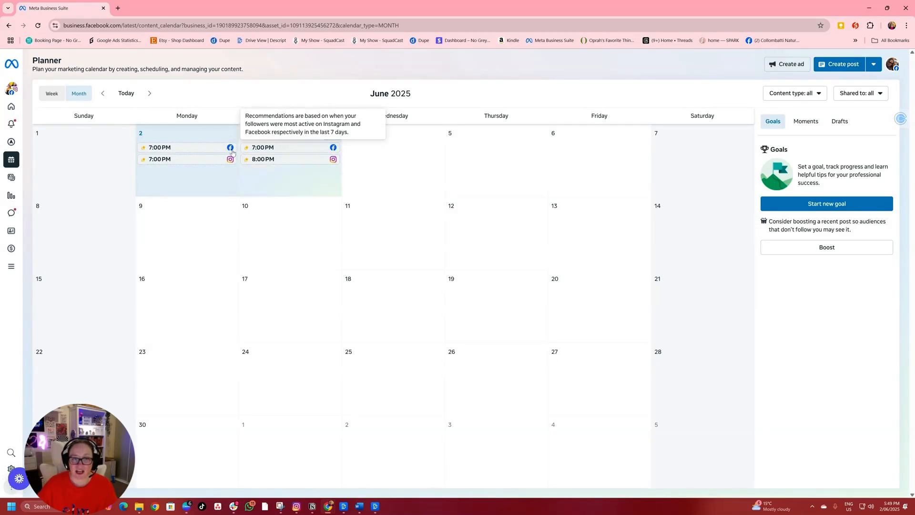
click(65, 93)
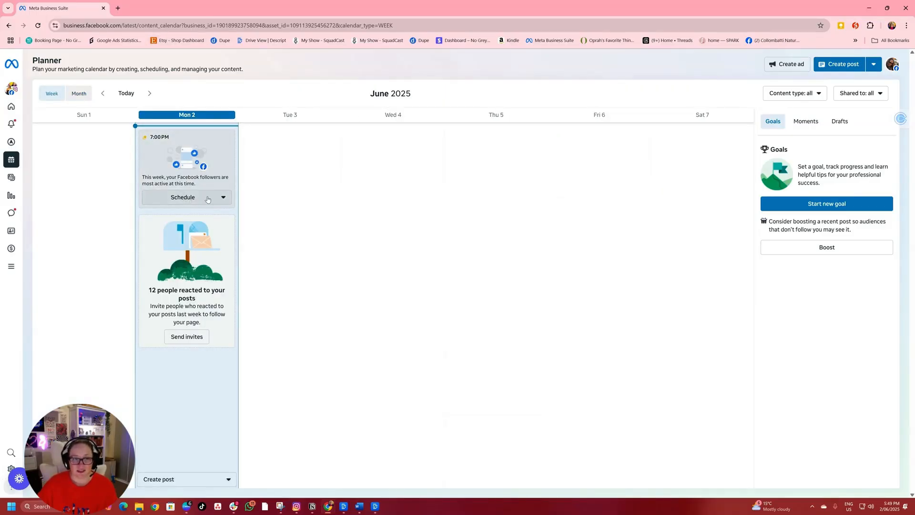
click(208, 199)
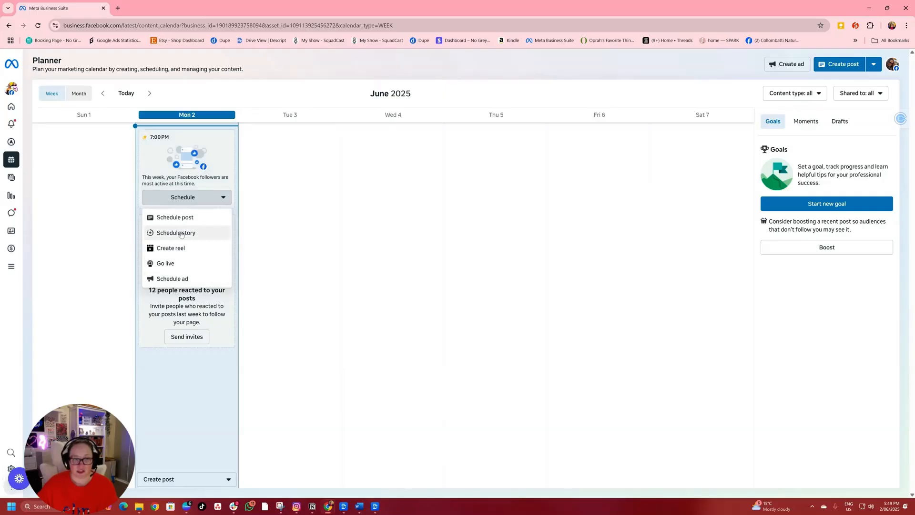
click(300, 220)
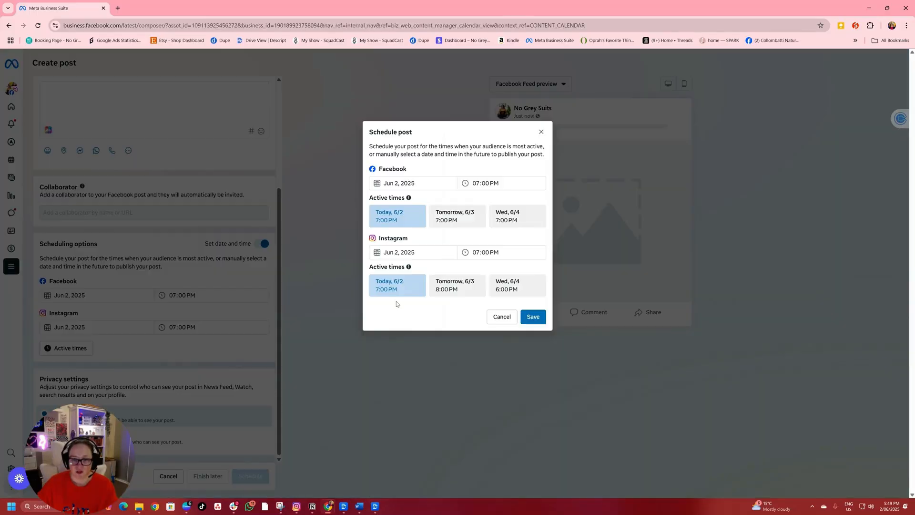
click(532, 316)
scroll(213, 336, up, 4)
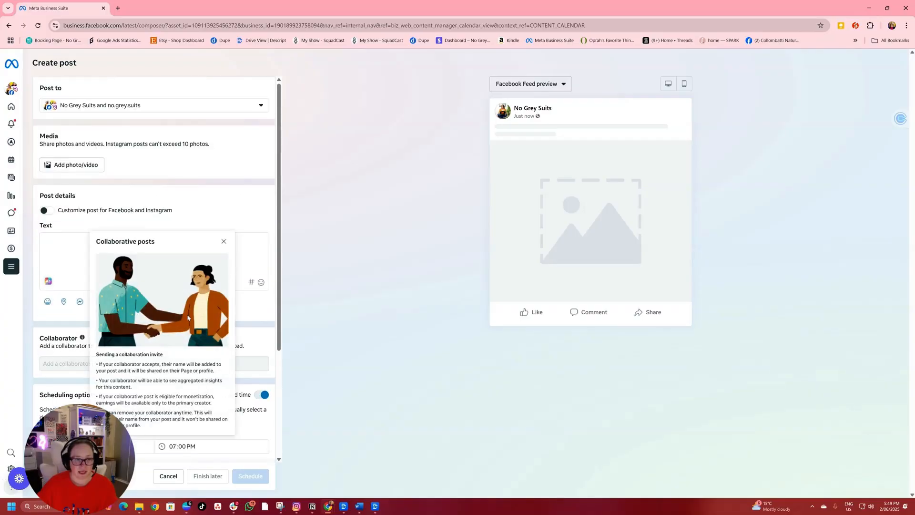
click(224, 241)
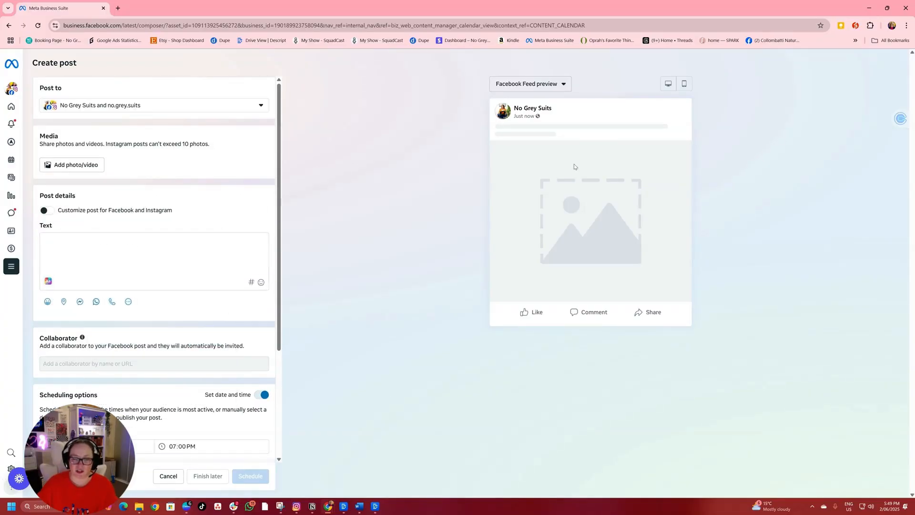
Step: Check which pages, accounts and Facebook groups the post can be published to
click(177, 108)
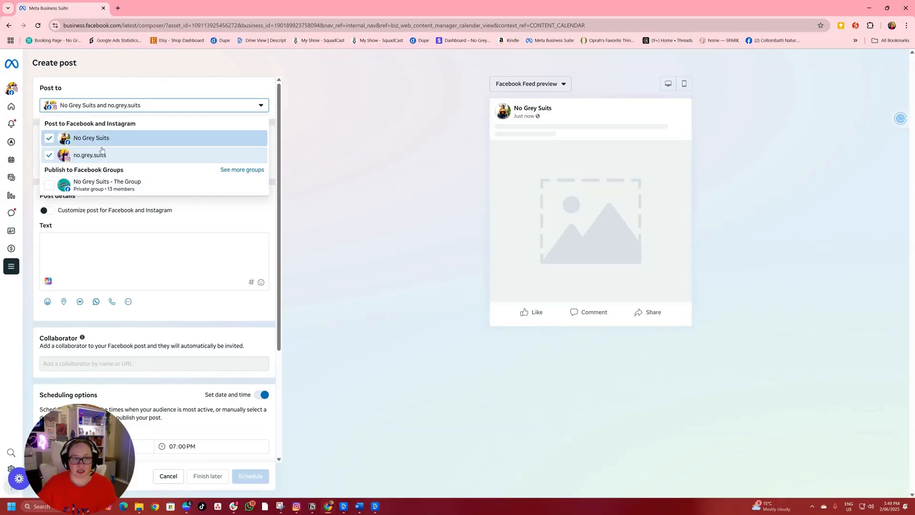
click(185, 79)
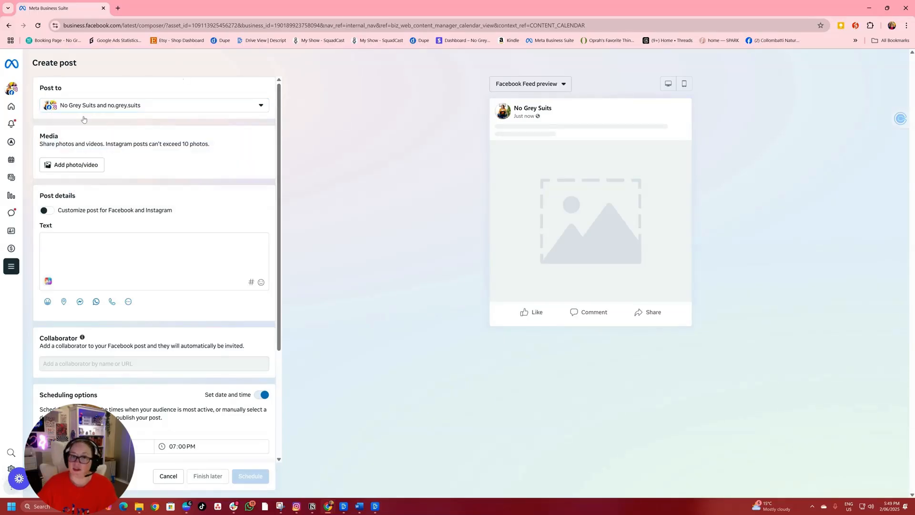
Step: Add the orange "Time-Saving Tech" image from Downloads to the post and crop it to a square around its headline text
click(74, 166)
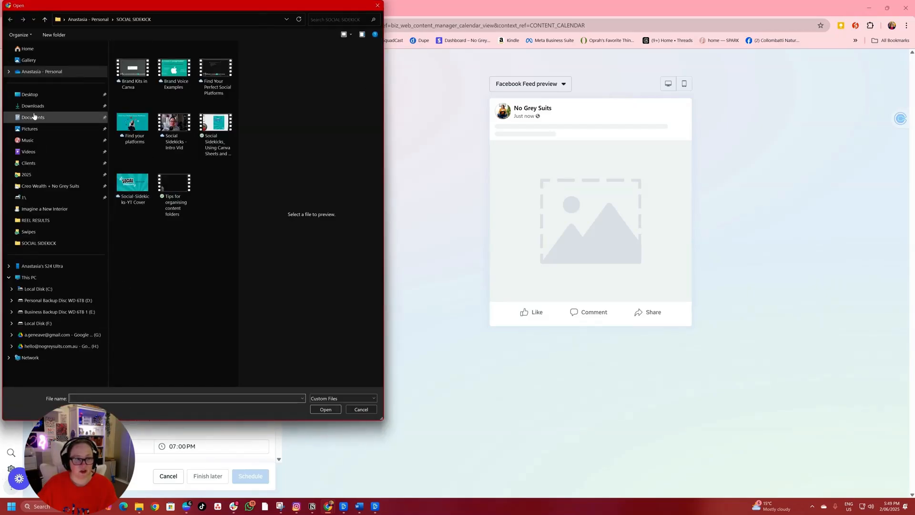
click(30, 106)
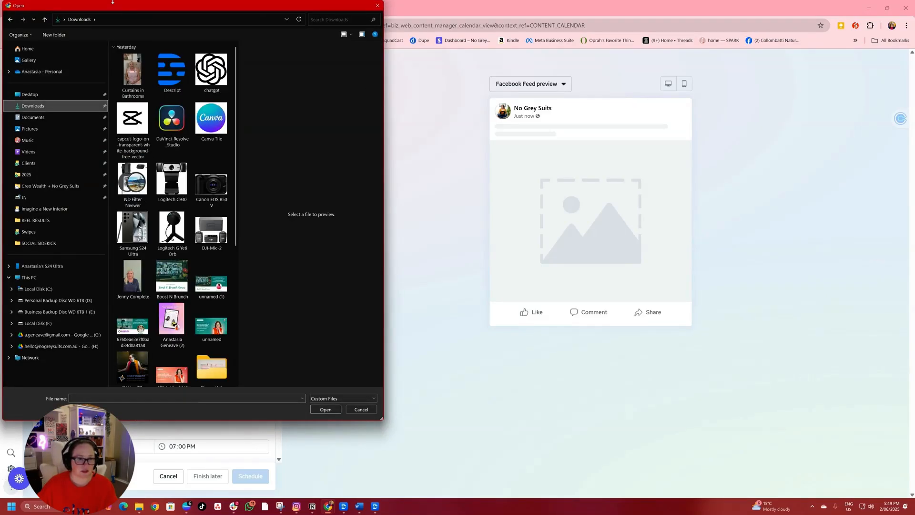
scroll(199, 234, down, 5)
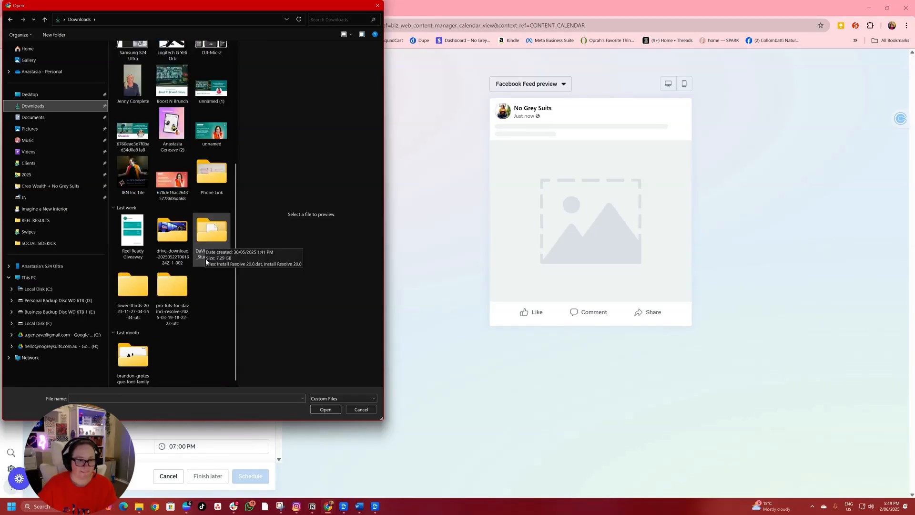
click(172, 180)
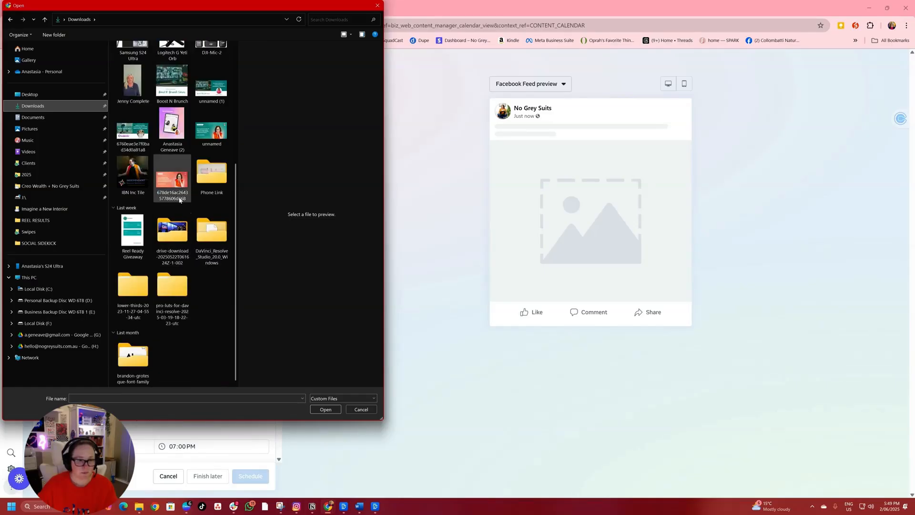
click(326, 409)
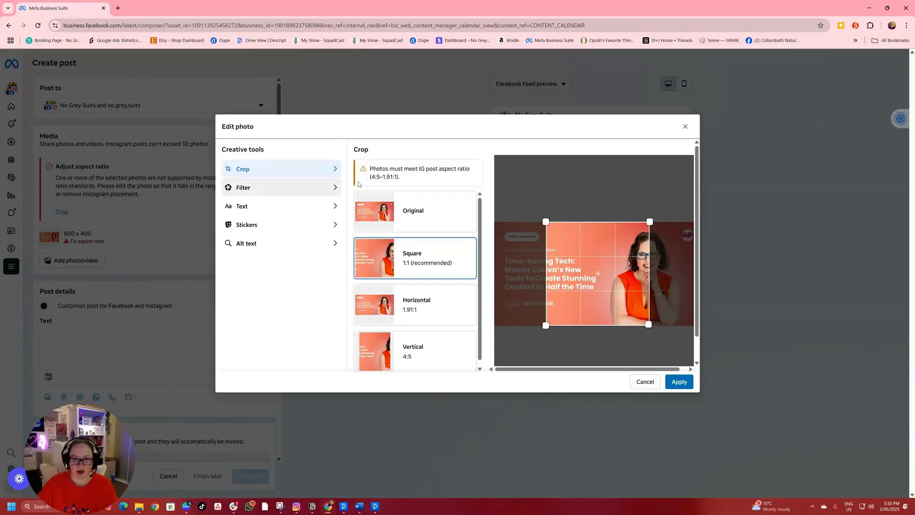
drag(618, 290, 565, 297)
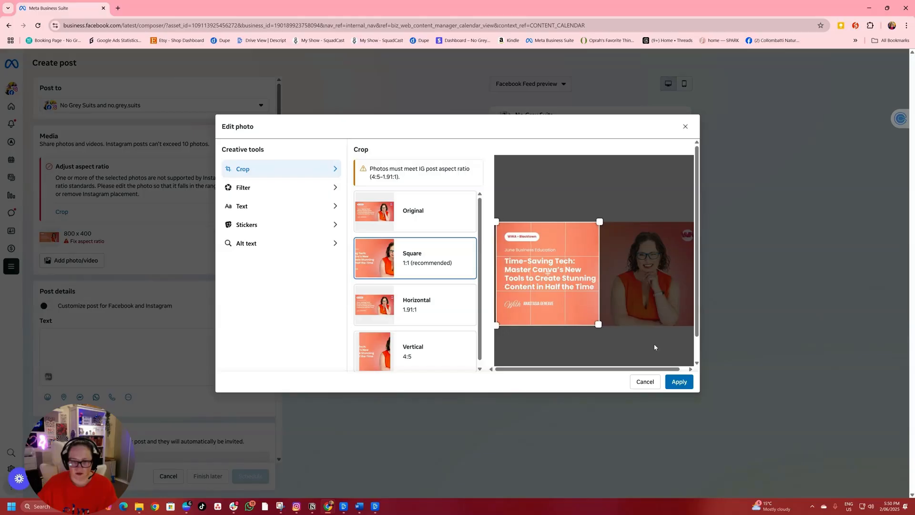
click(680, 382)
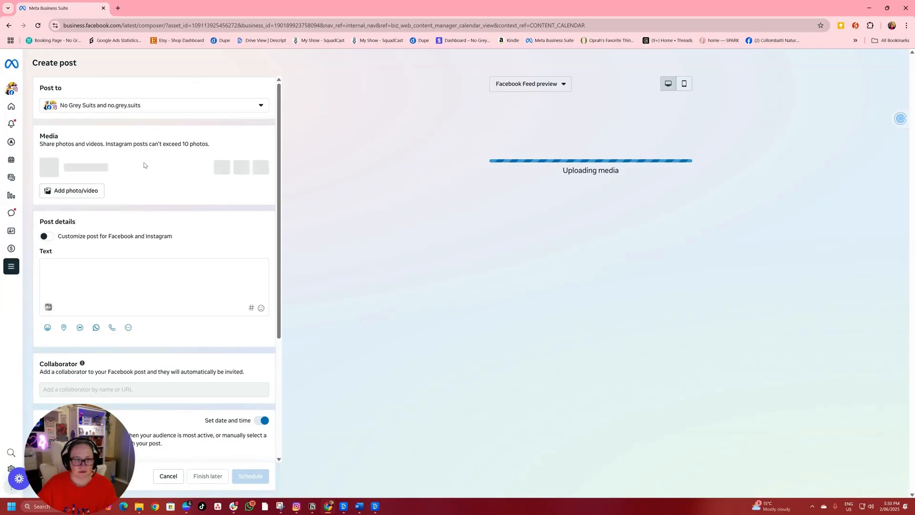
Step: Reopen the cropped photo for editing and look through the available photo filters
click(239, 165)
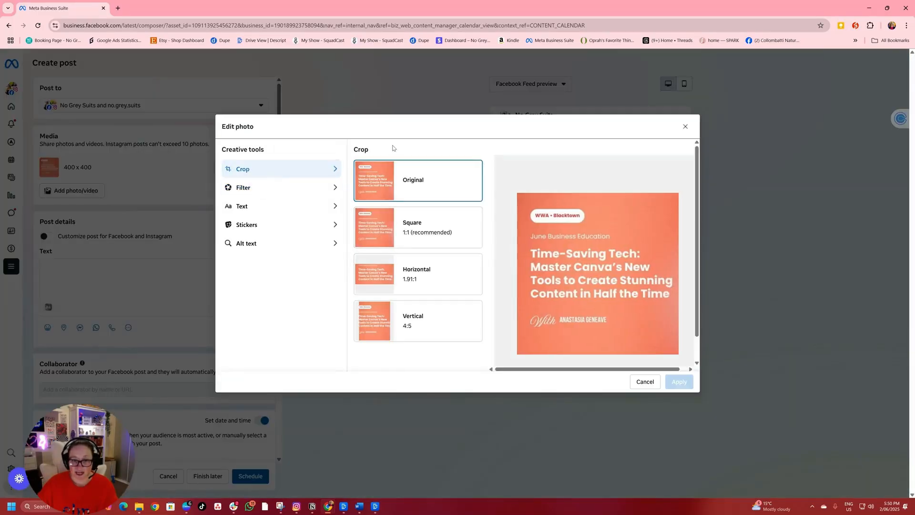
click(256, 191)
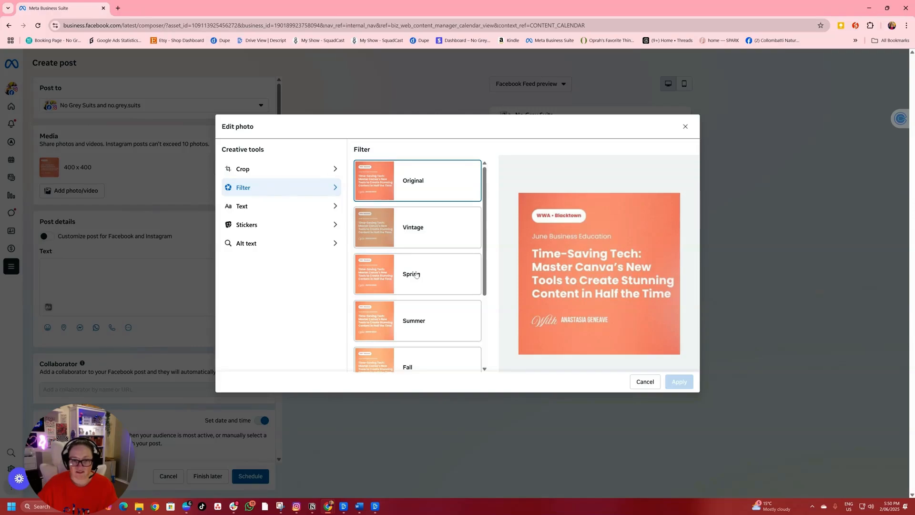
scroll(424, 280, down, 3)
scroll(410, 268, up, 3)
scroll(410, 268, down, 3)
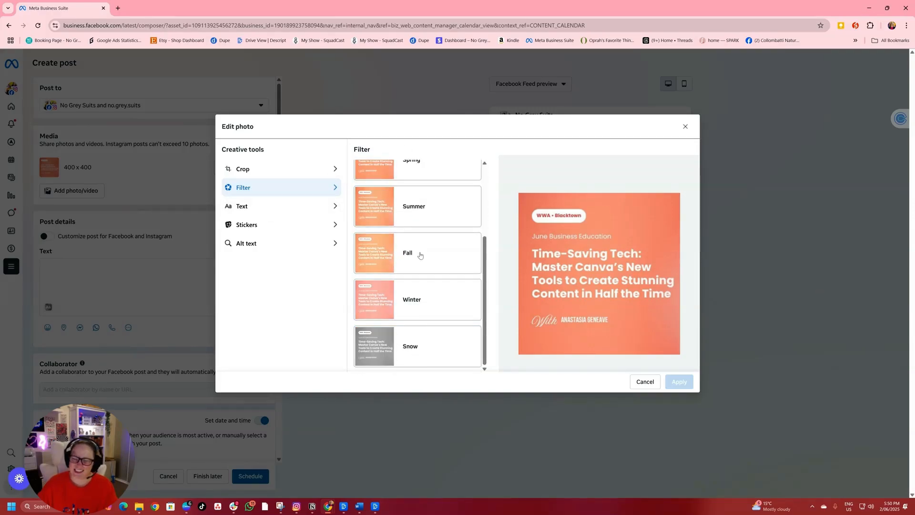
Step: Look over the fonts and colors offered for text overlays on the photo
click(259, 210)
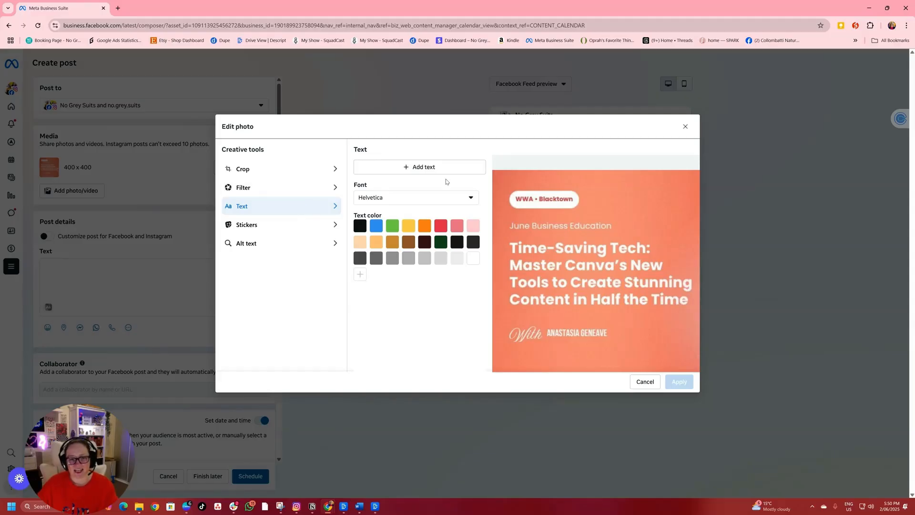
click(419, 199)
click(419, 199)
click(418, 201)
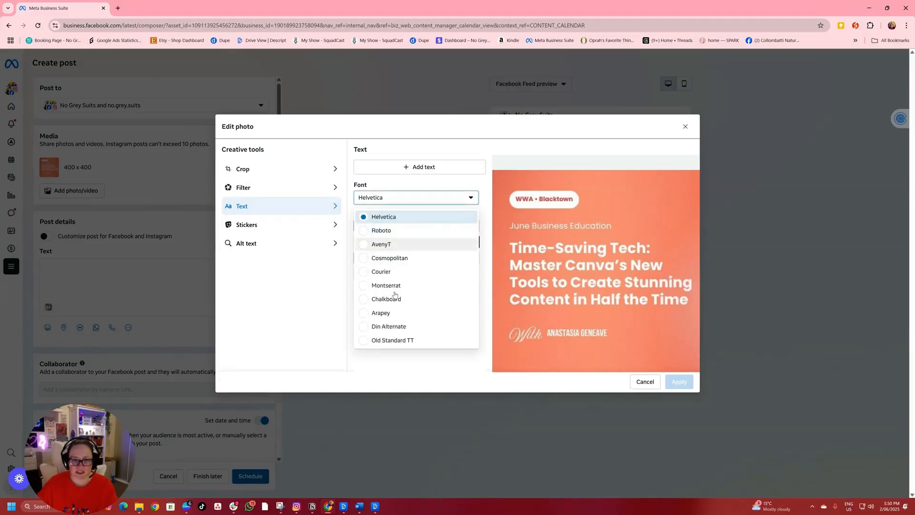
click(353, 254)
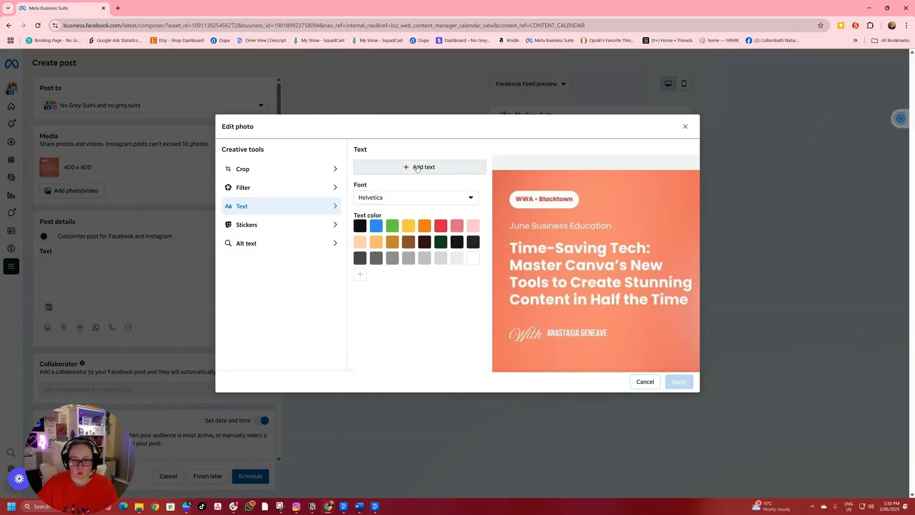
Step: Try placing an empty text box over the upper part of the photo, and delete it
click(481, 167)
drag(524, 268, 555, 229)
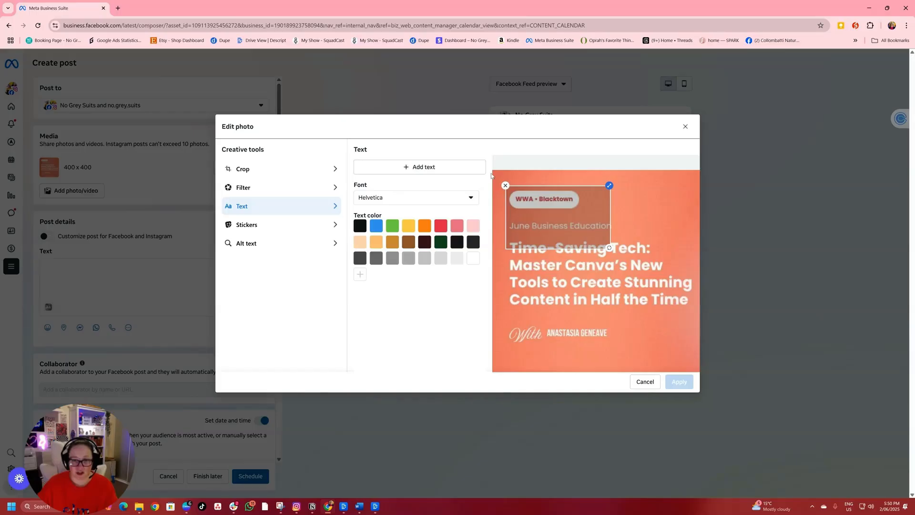
click(506, 186)
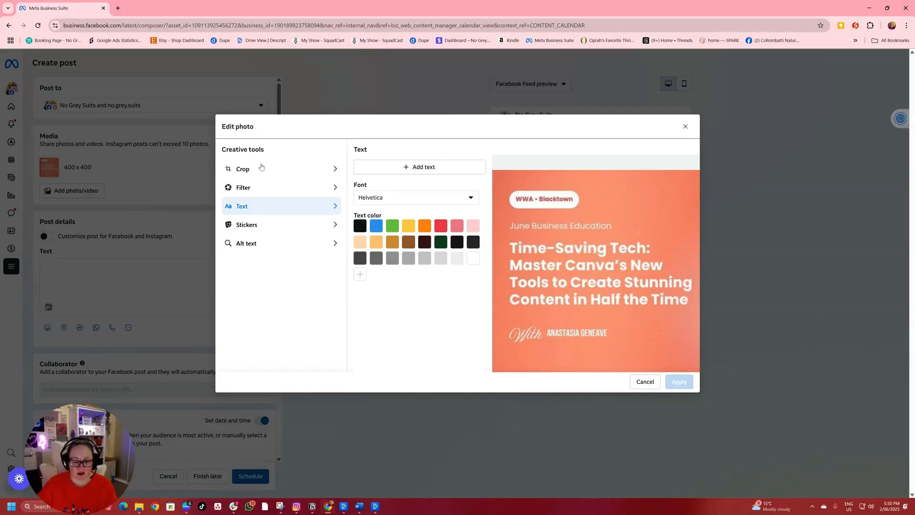
Step: Browse the stickers that can be placed on the photo
click(247, 225)
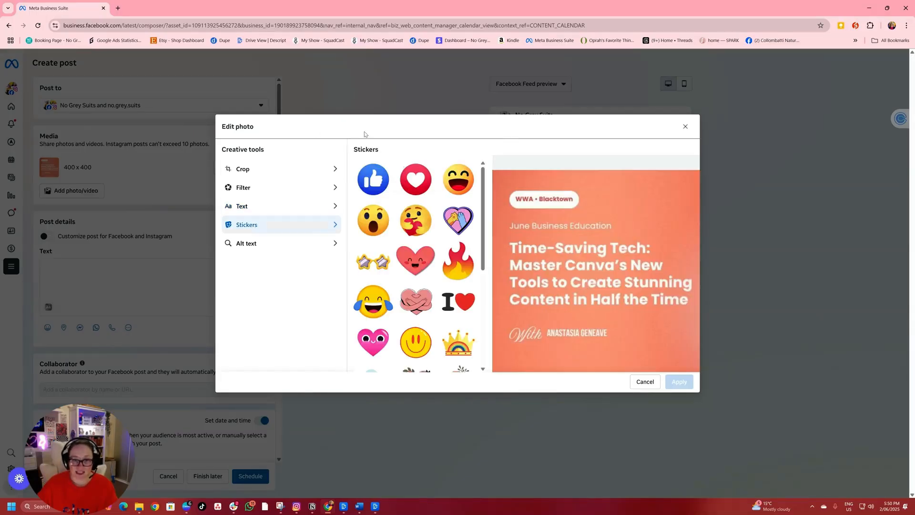
scroll(375, 286, down, 4)
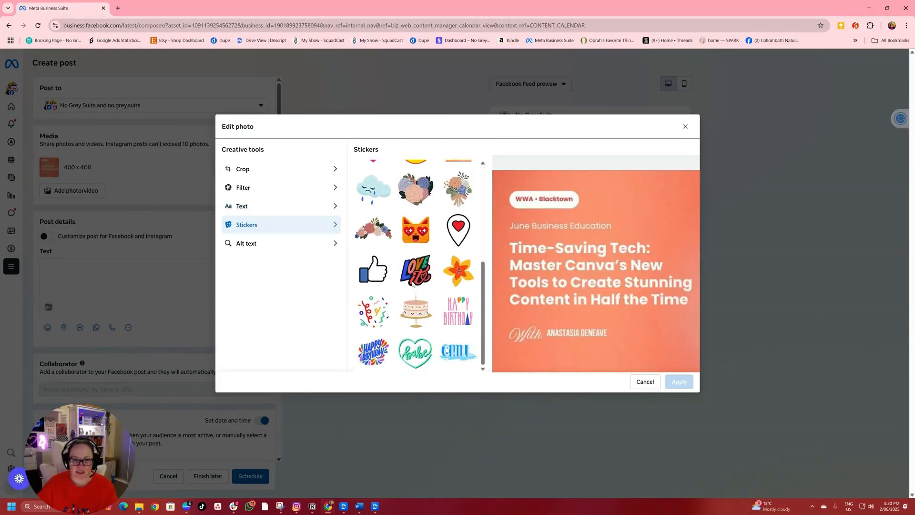
scroll(415, 333, up, 4)
scroll(424, 346, down, 4)
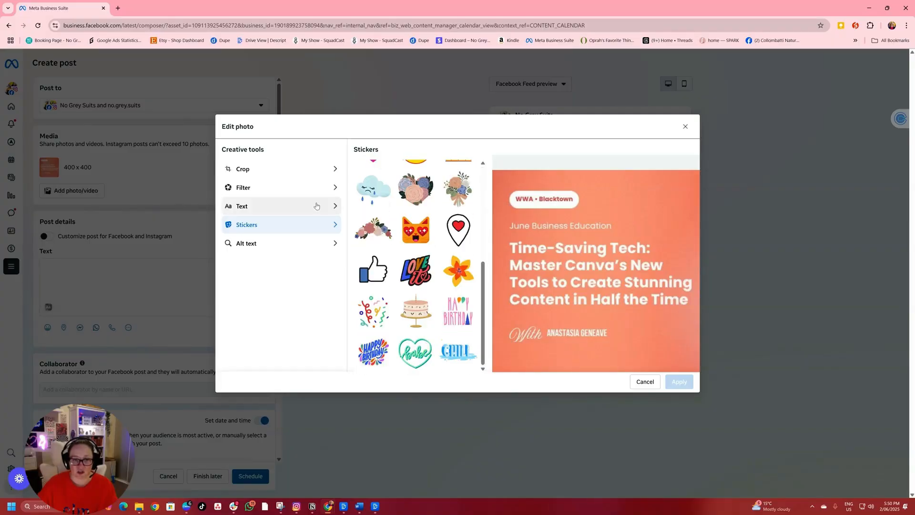
Step: Bring up the photo's alt text, and open the Alt Text Assistant GPT on ChatGPT in a new browser tab
click(269, 248)
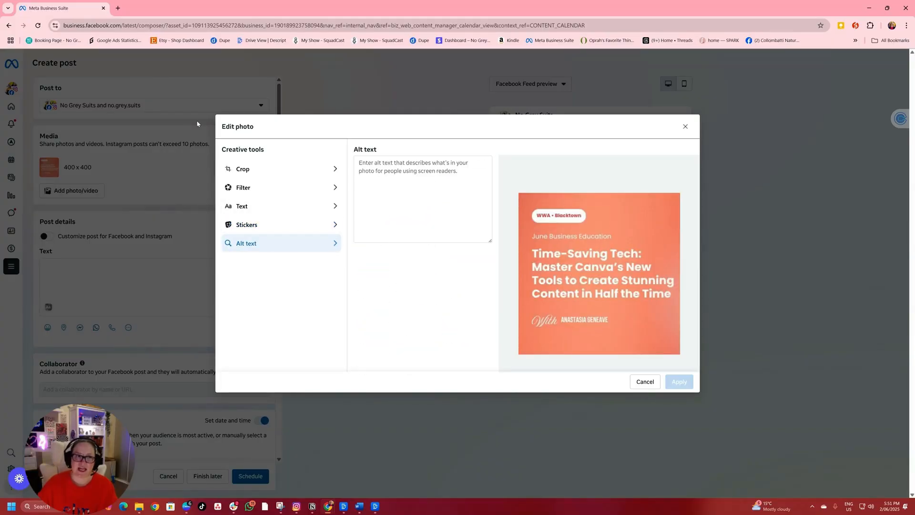
click(119, 8)
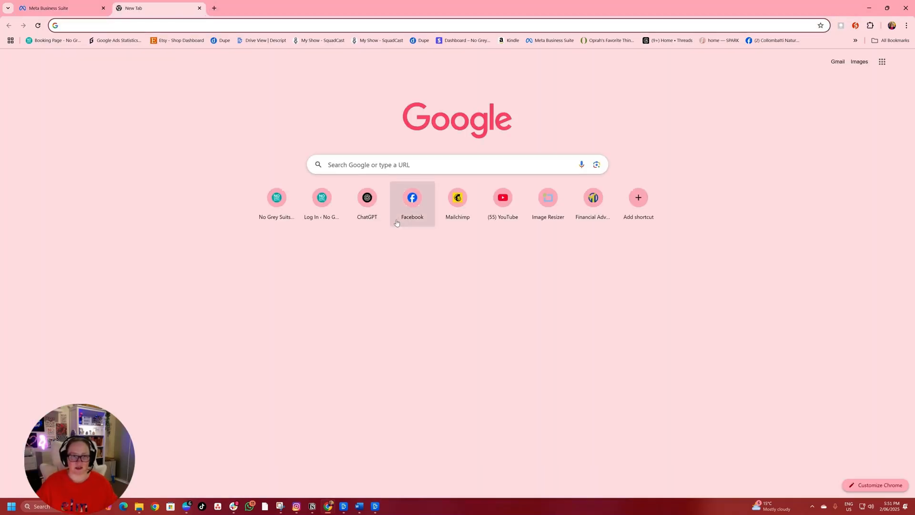
click(367, 197)
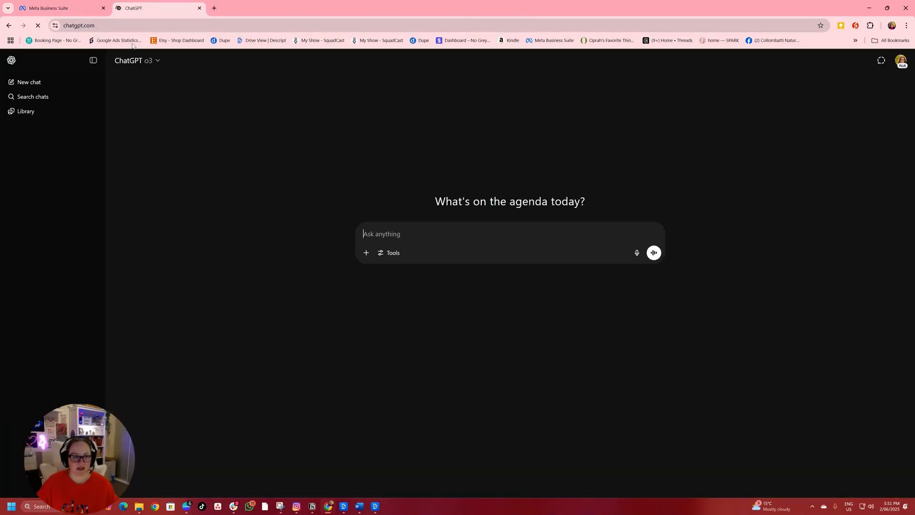
click(40, 193)
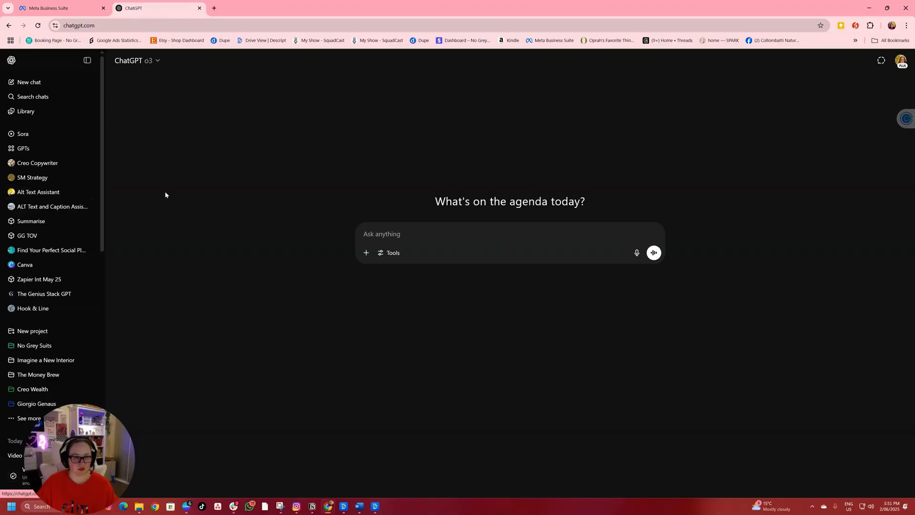
click(88, 62)
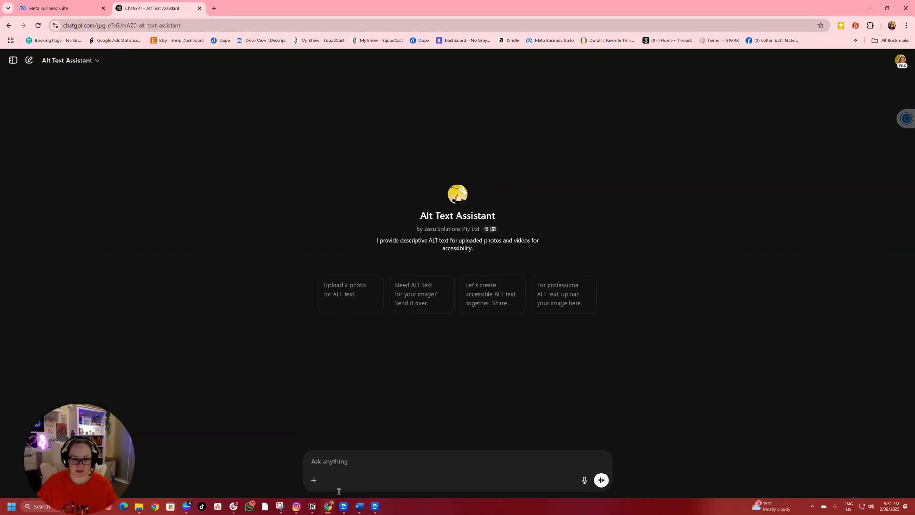
Step: Submit the orange "Time-Saving Tech" image from the computer to the Alt Text Assistant
click(314, 480)
click(340, 462)
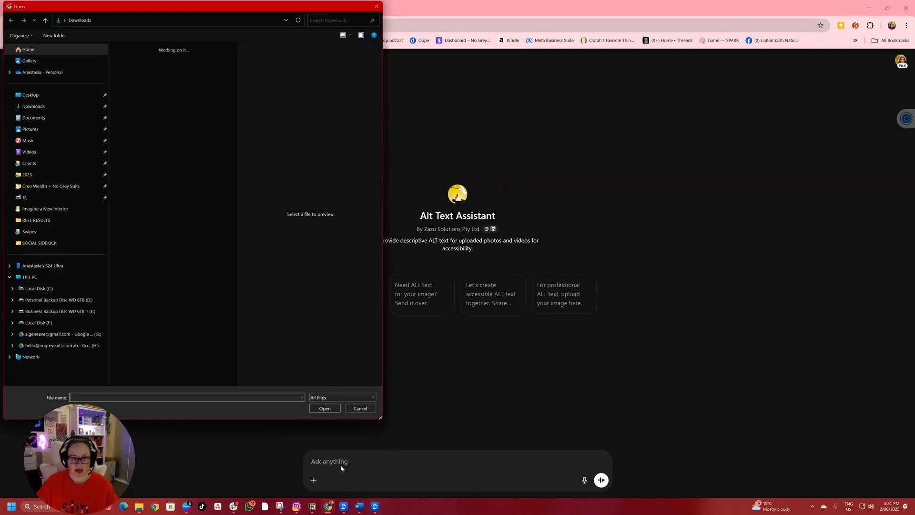
scroll(210, 279, down, 3)
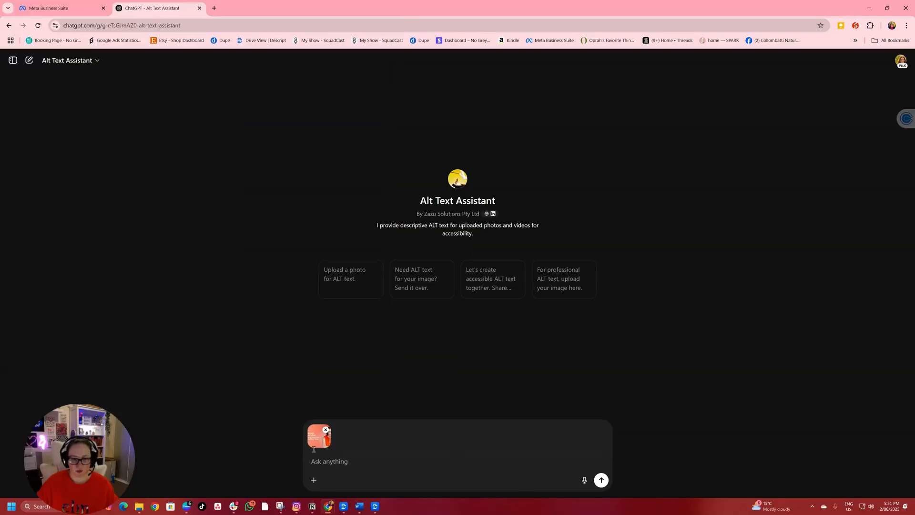
click(600, 481)
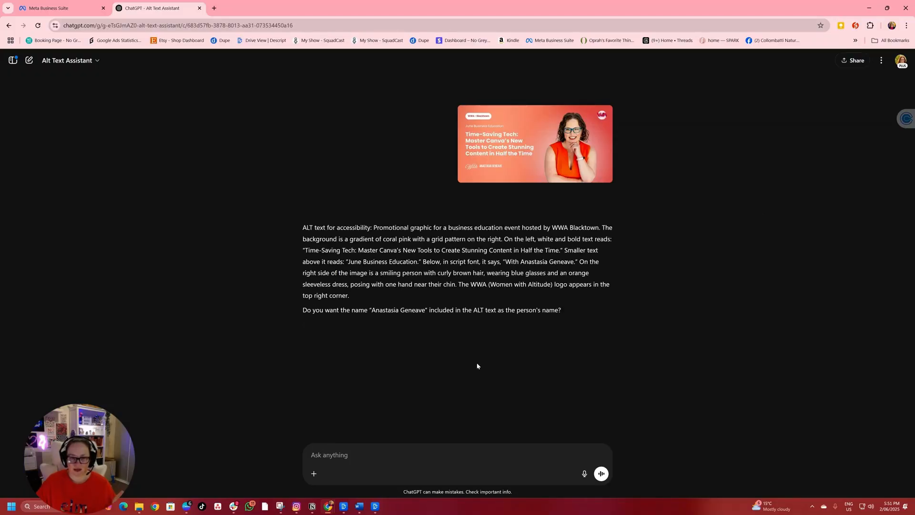
Step: Answer the assistant with "Yes please" to have the person's name included in the alt text
text(Ye)
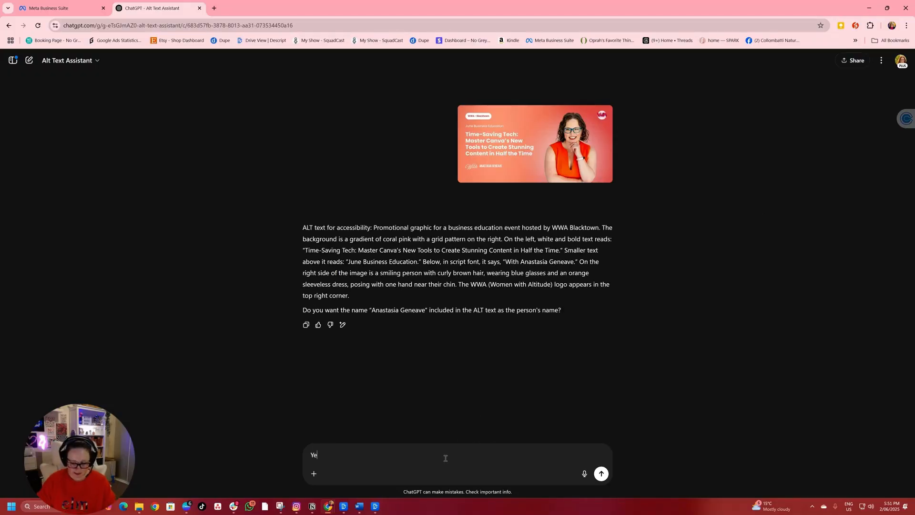
text(s please)
key(Return)
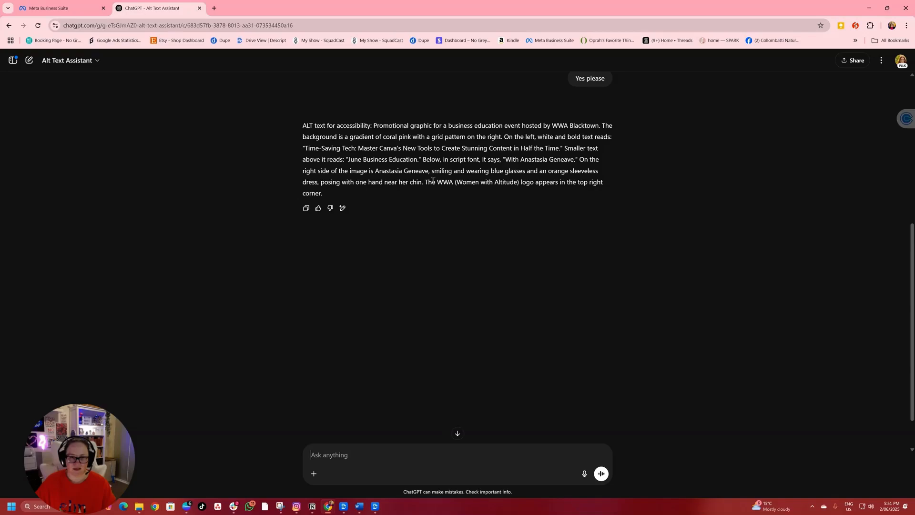
Step: Copy the revised description, without its "ALT text for accessibility" label, into the photo's alt text in Meta Business Suite and apply it
drag(412, 189, 374, 126)
key(ctrl+c)
key(ctrl+Tab)
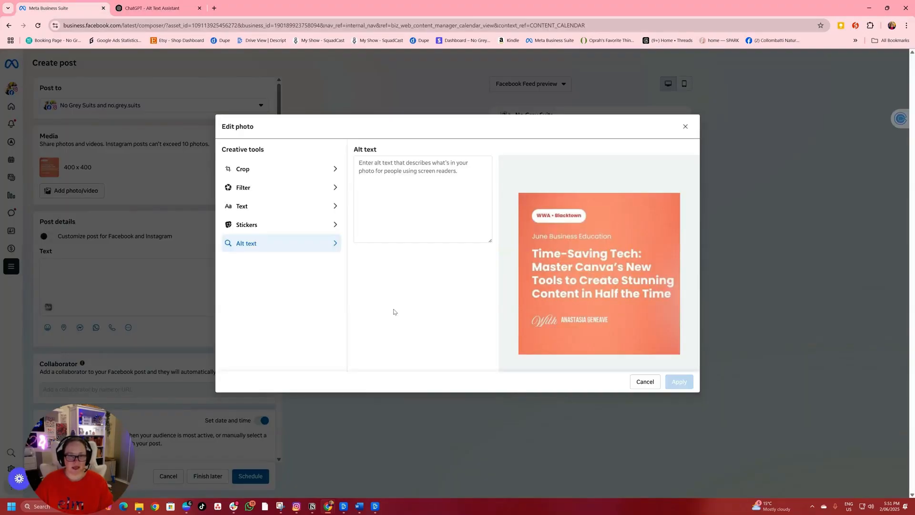
key(ctrl+v)
scroll(429, 205, up, 4)
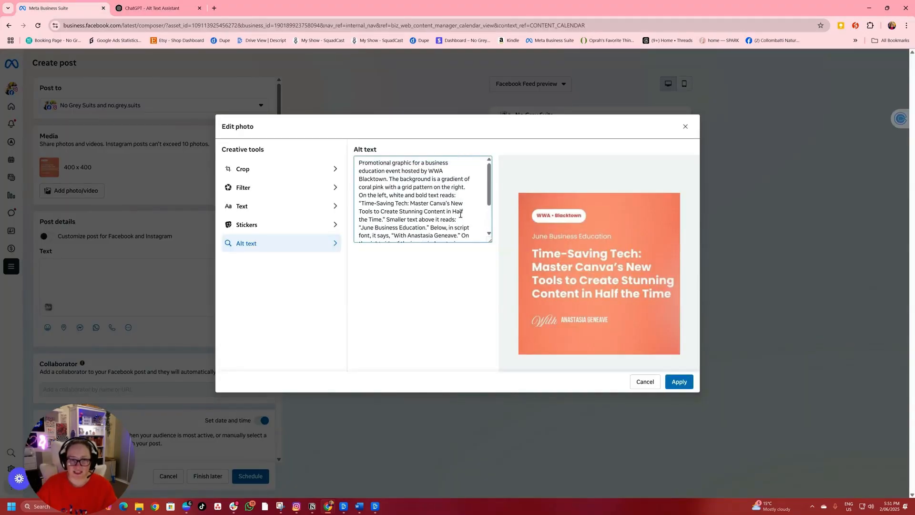
click(680, 382)
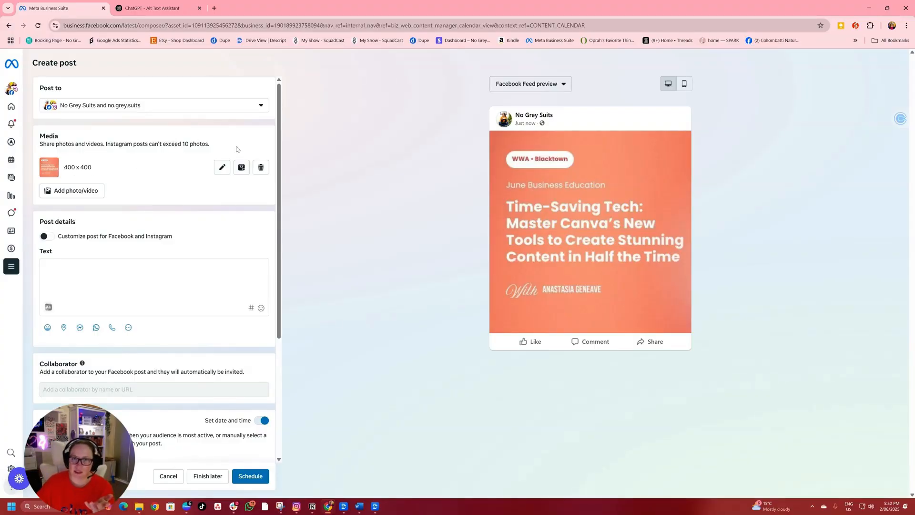
Step: Turn on customizing the post for Facebook and Instagram, view the Instagram version, and return to the Facebook version
click(47, 237)
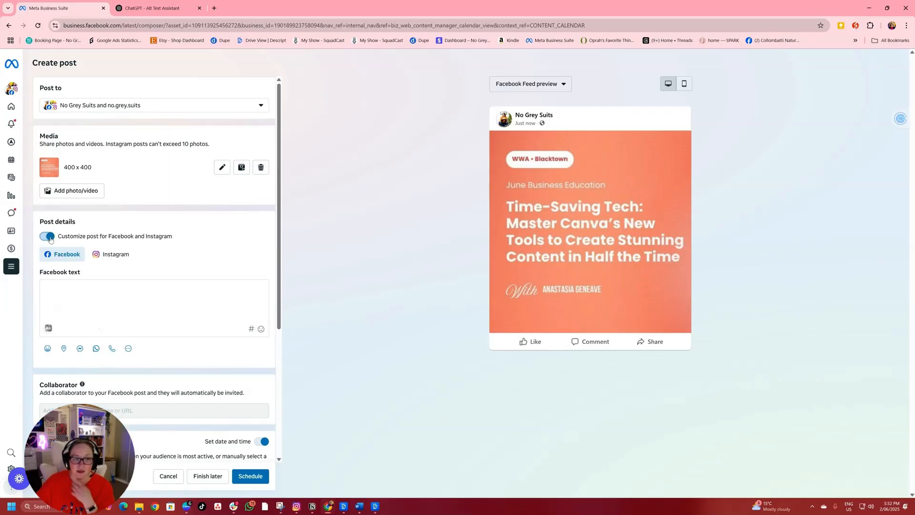
click(114, 255)
click(64, 257)
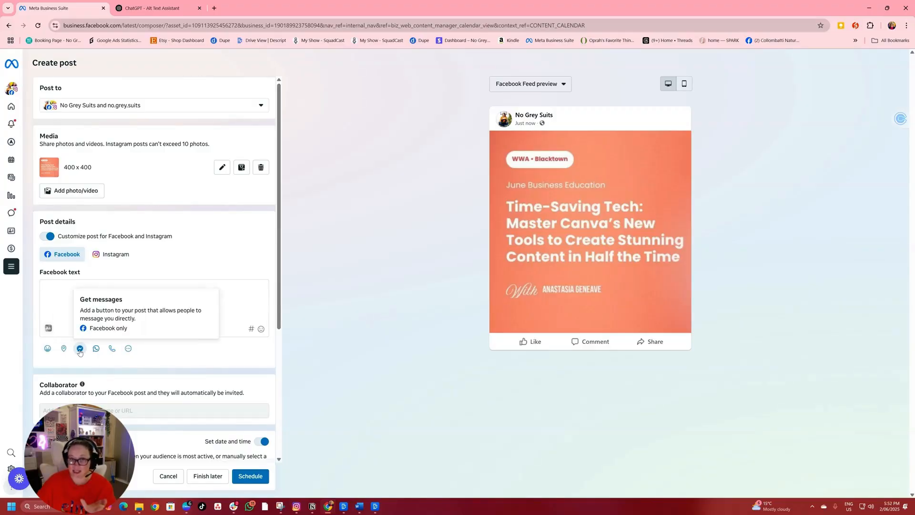
Step: Check the additional options below the Facebook text, and open the Facebook text for editing
click(129, 350)
click(173, 313)
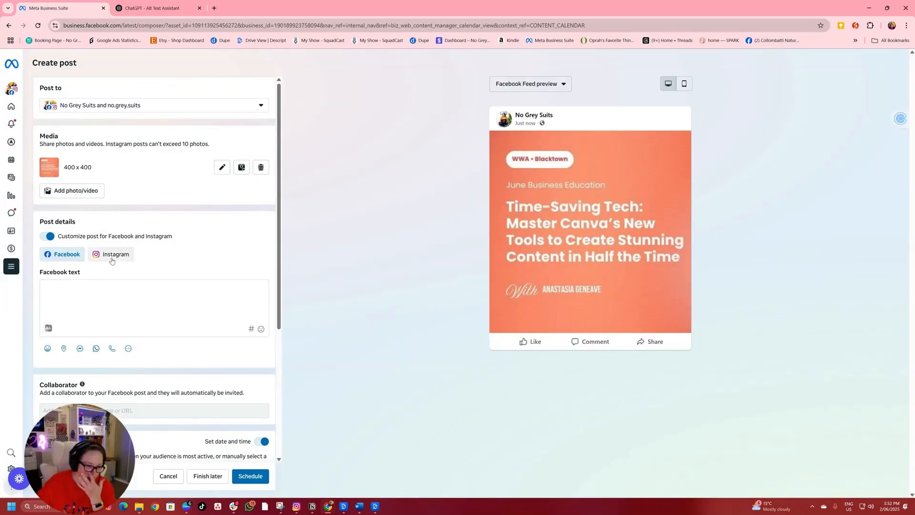
click(80, 307)
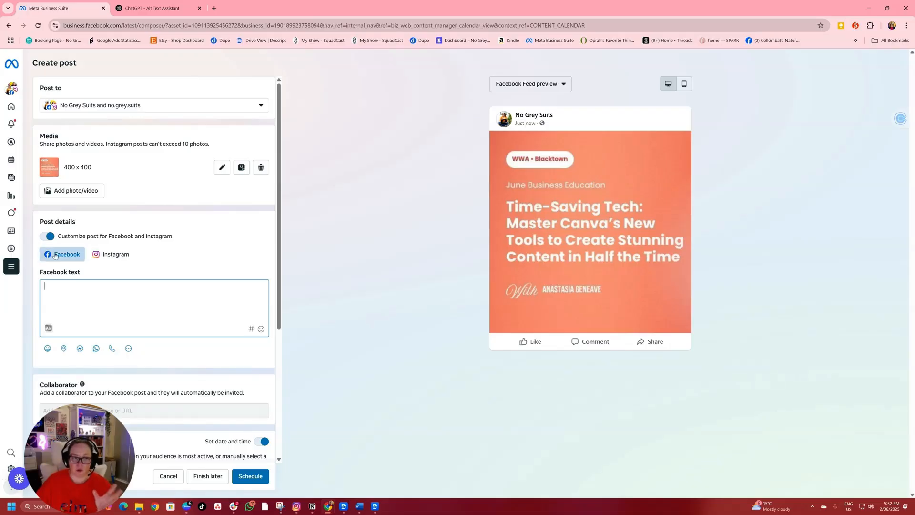
Step: Compare the Facebook and Instagram versions of the post details, and return to the Facebook text for editing
click(105, 256)
click(74, 260)
click(111, 254)
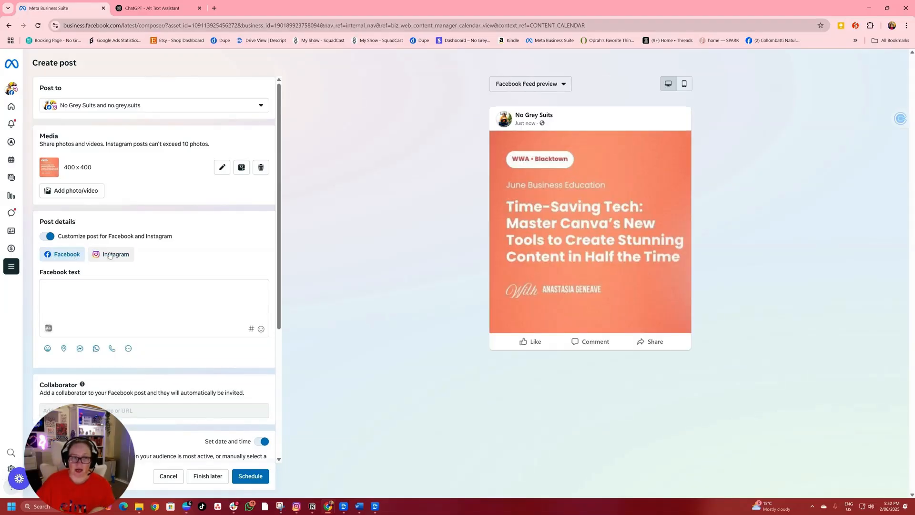
click(66, 254)
click(80, 305)
scroll(80, 305, down, 3)
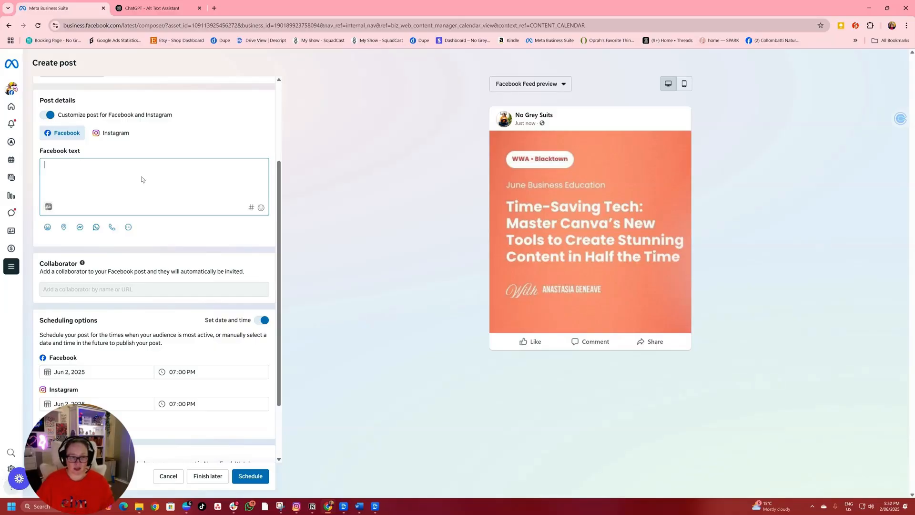
scroll(48, 167, up, 3)
Step: Write "Come along to this event!" as the Facebook text and dismiss the hashtag suggestions
text(Come a)
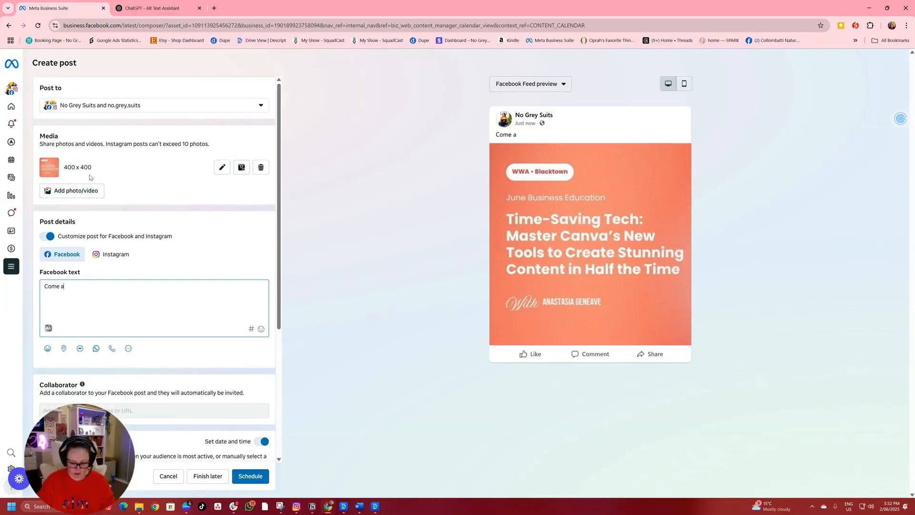
text(long)
key(BackSpace)
text(ng tpo)
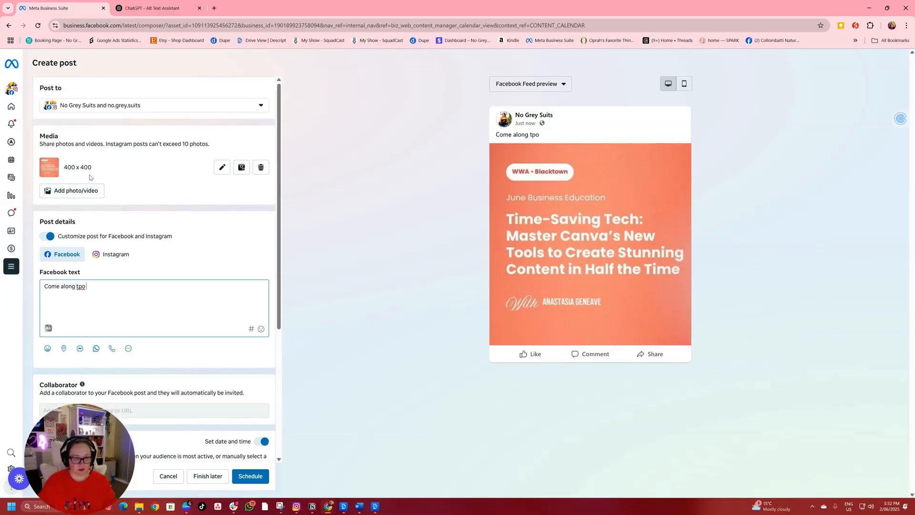
key(BackSpace)
key(BackSpace)
text(o this )
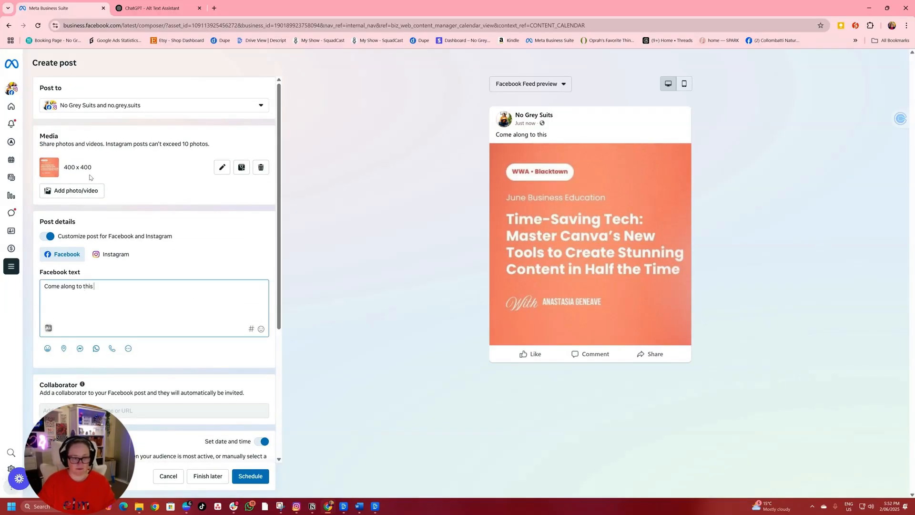
text(event!)
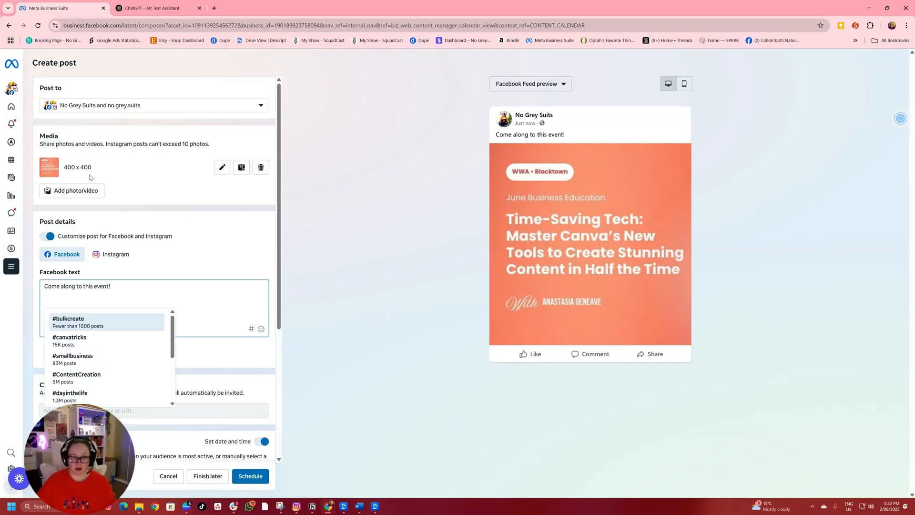
click(76, 289)
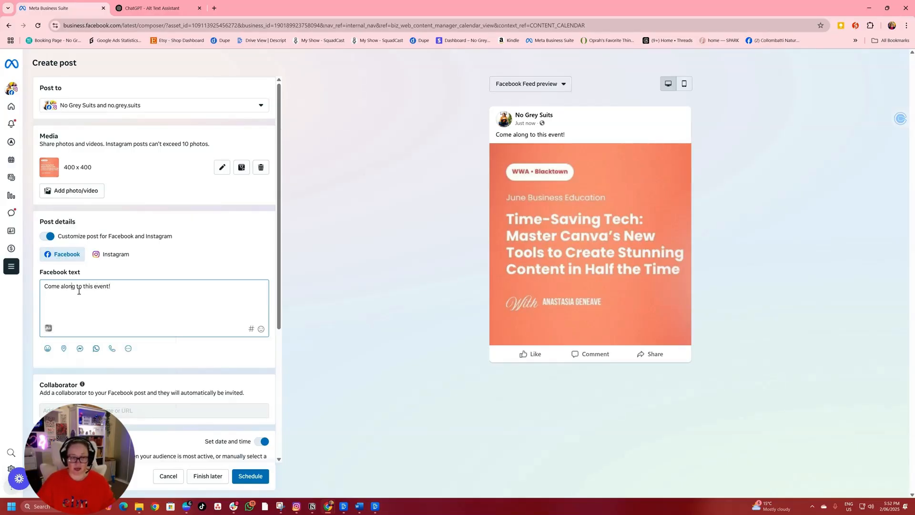
Step: Copy the Facebook caption into the Instagram text and add the hashtag #womenwithaltitude on a separate line below it
drag(91, 303, 9, 272)
click(111, 254)
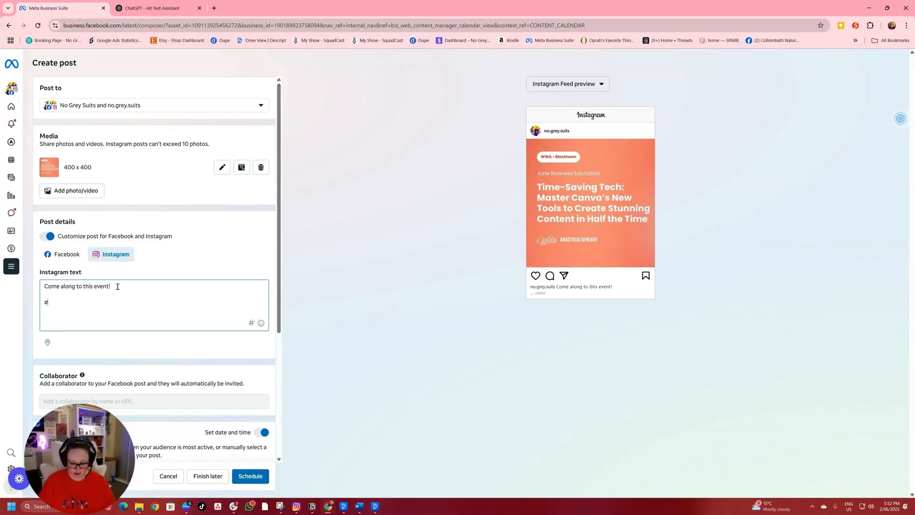
text(women wit)
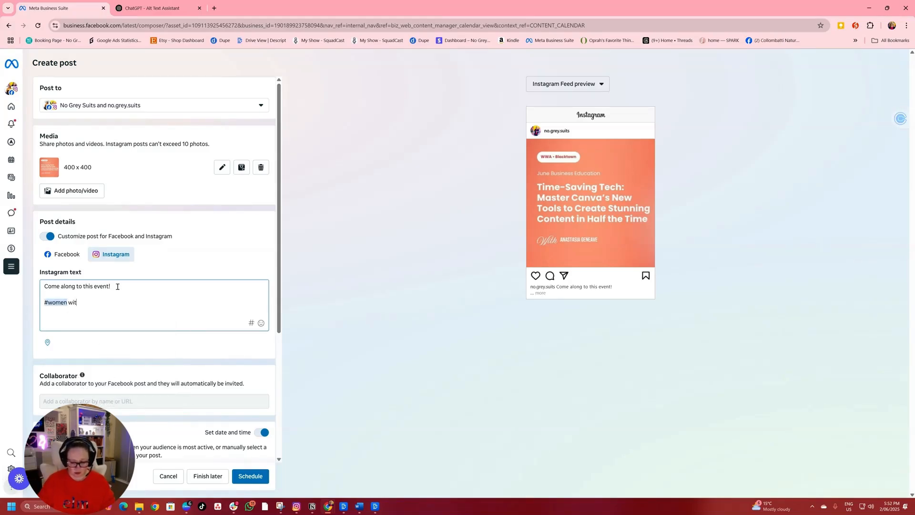
text(haltitude)
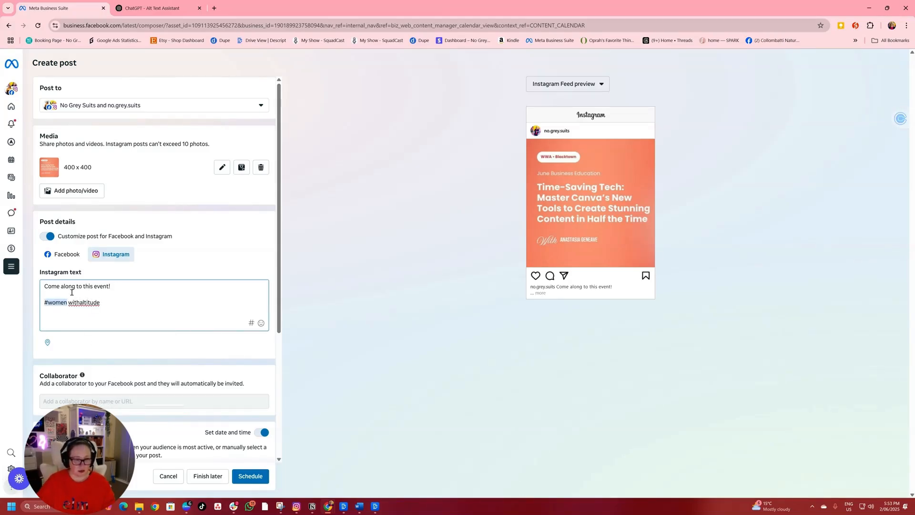
key(BackSpace)
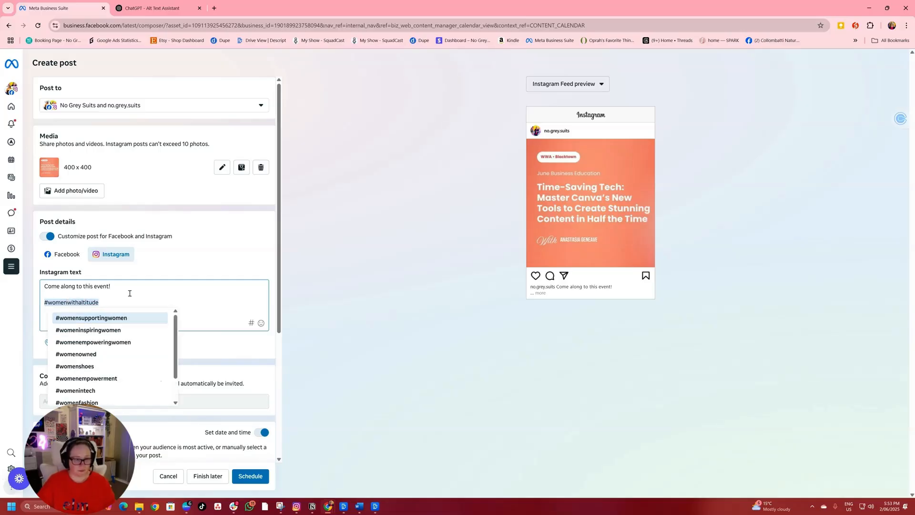
click(175, 287)
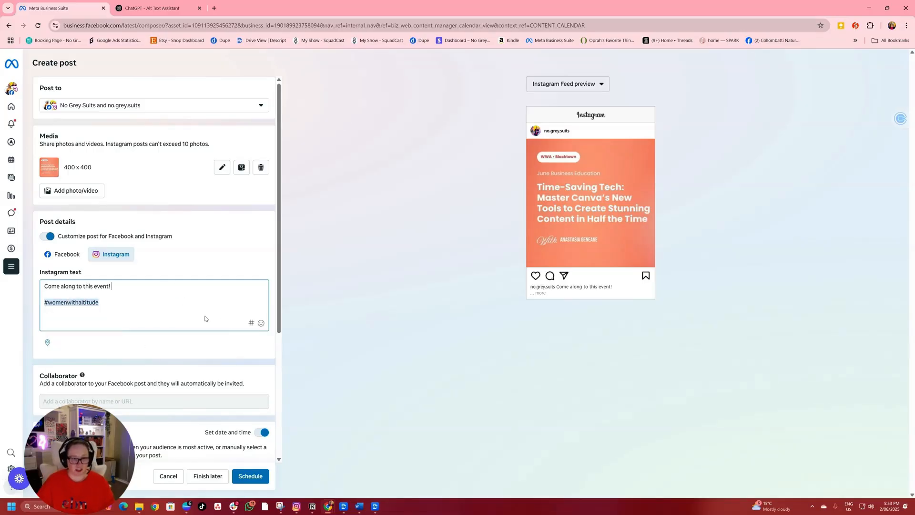
Step: Add the recent hashtags #SmallBusinessMarketing, #SocialMediaTips and #MarketingForHumans to the Instagram text
click(252, 324)
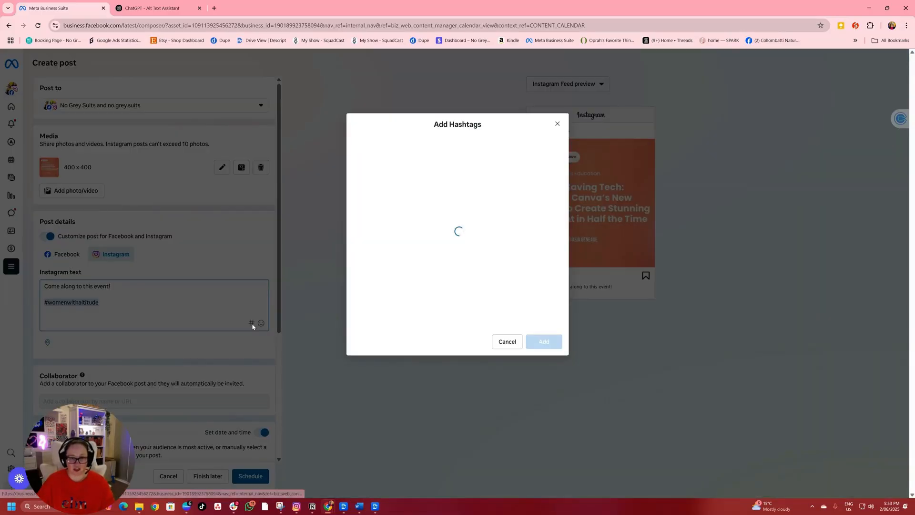
click(407, 145)
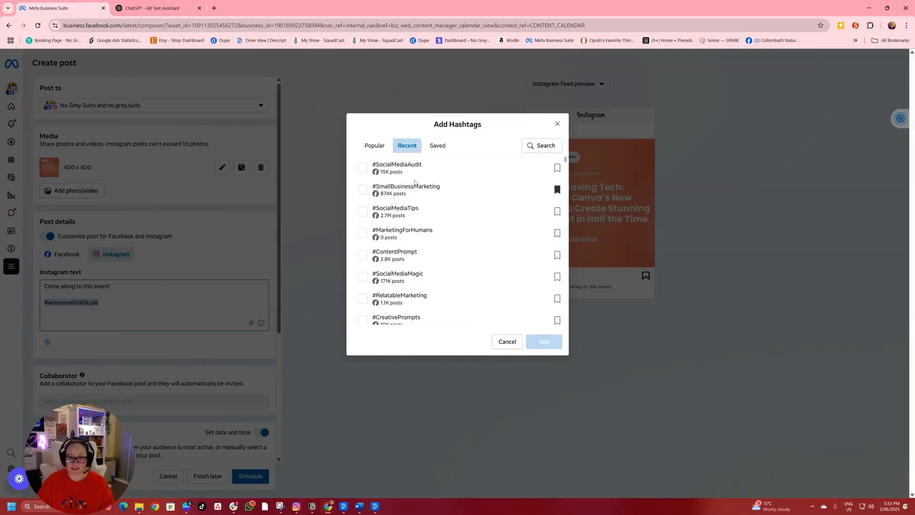
click(364, 189)
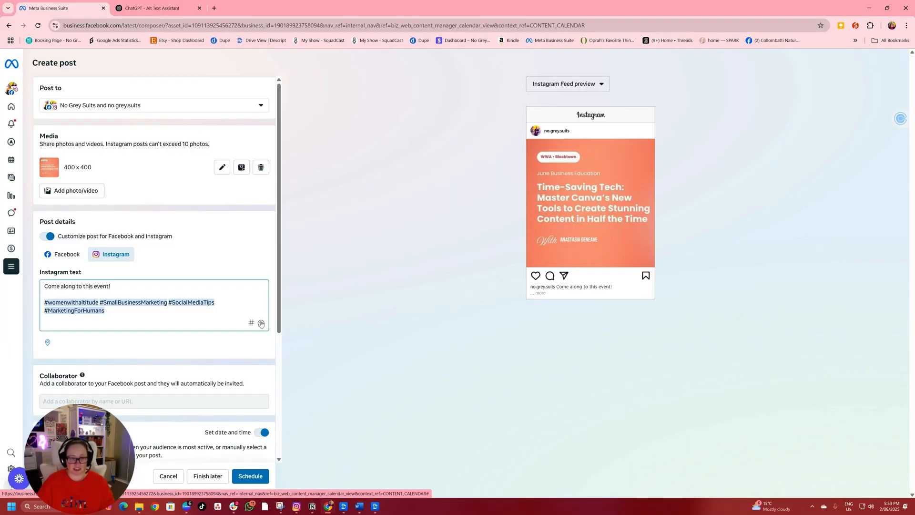
Step: View the built-in emoji picker and the Windows emoji panel for the Instagram text, closing both without inserting anything
click(262, 324)
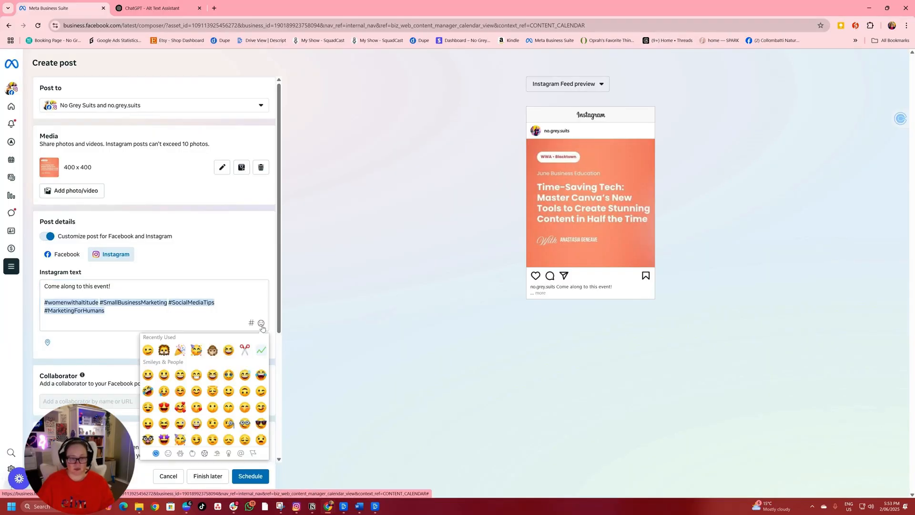
click(170, 288)
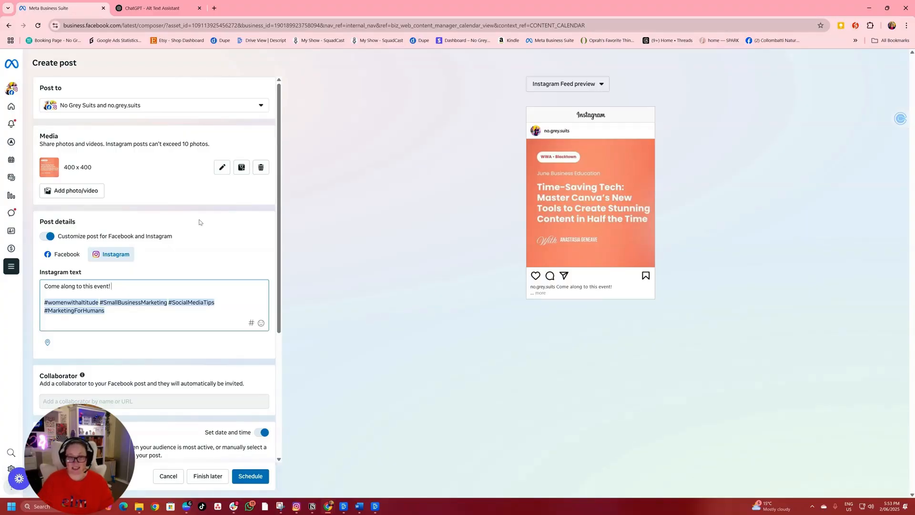
key(super+period)
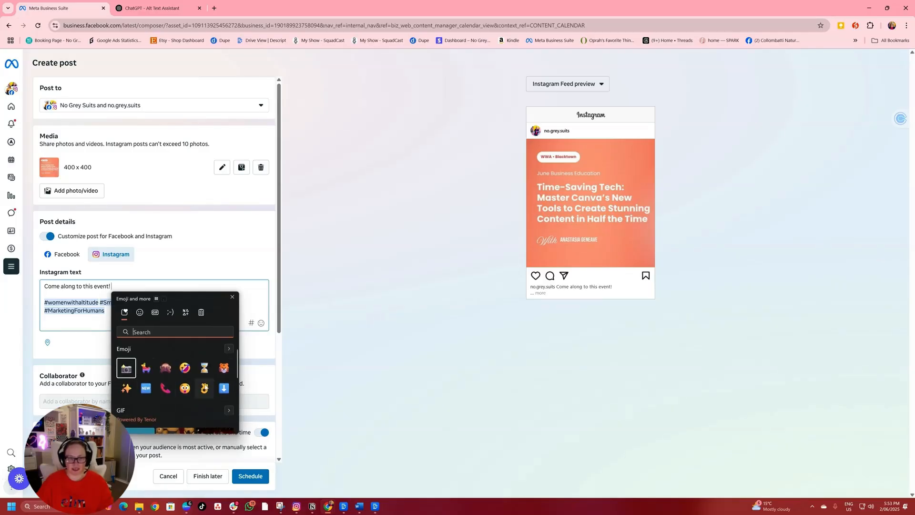
click(172, 290)
Step: Set the scheduled Instagram time to 07:17 PM on Jun 2, 2025
scroll(157, 335, down, 3)
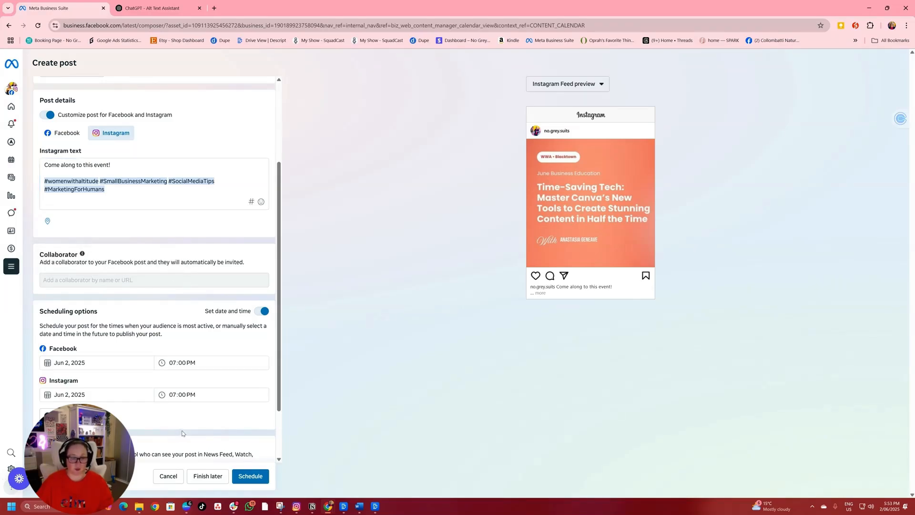
scroll(249, 366, down, 2)
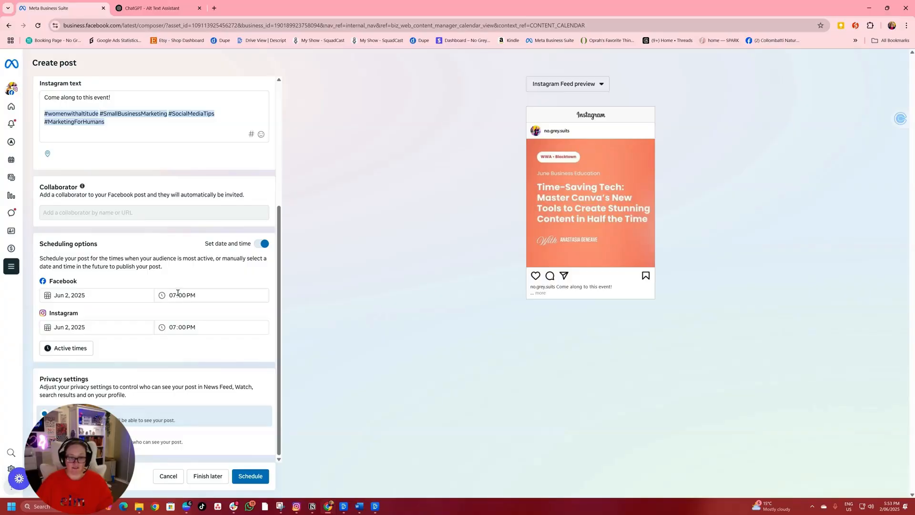
click(187, 325)
text(17)
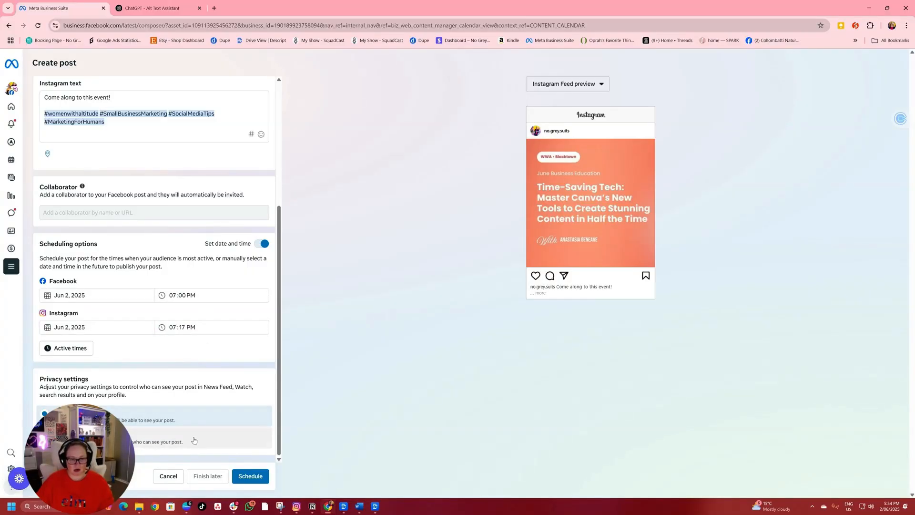
Step: Add Kellyville, New South Wales as the location of the Facebook version of the post
scroll(132, 426, up, 4)
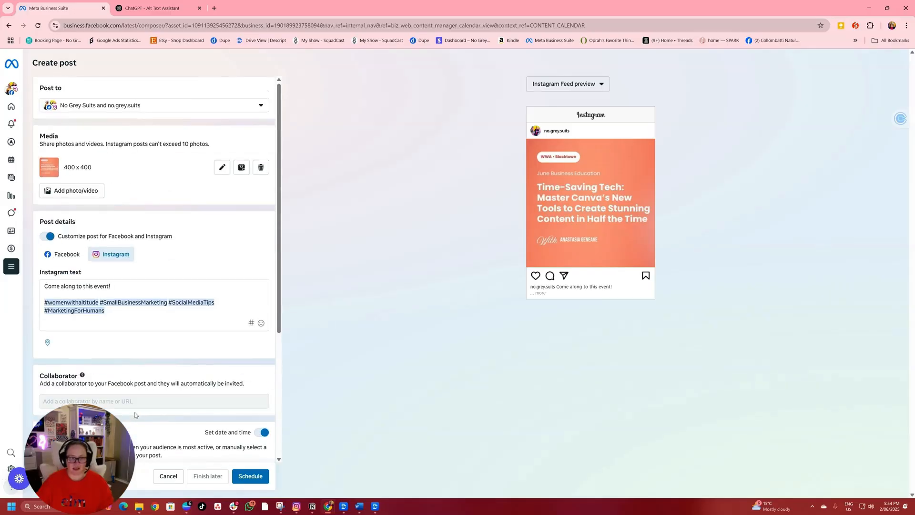
click(67, 255)
click(111, 254)
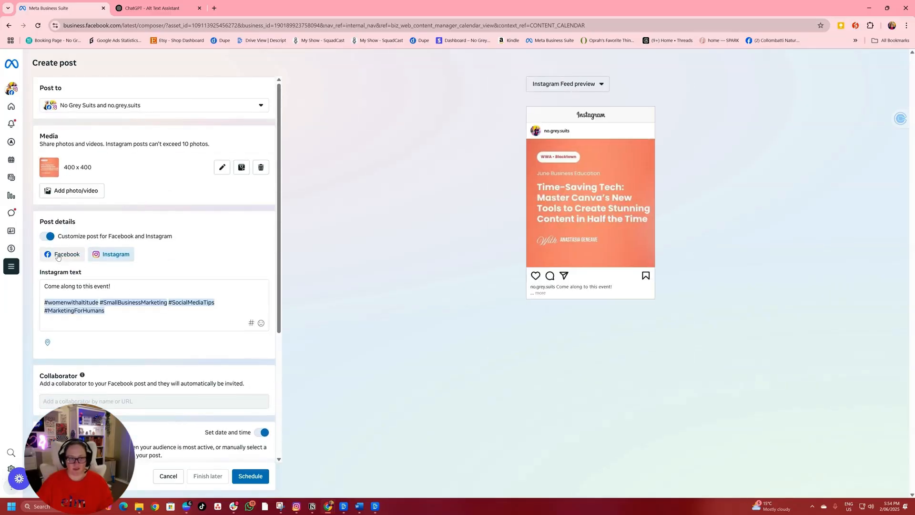
click(64, 254)
click(65, 349)
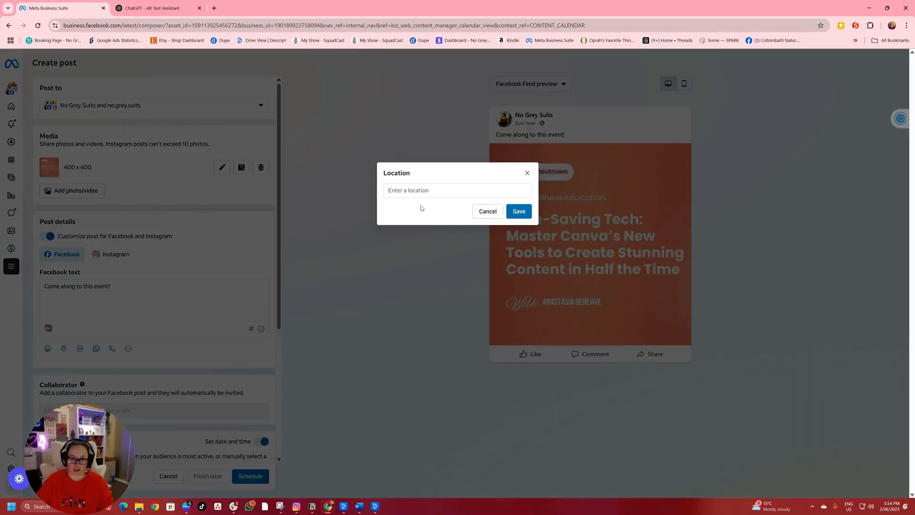
click(425, 190)
text(Ke)
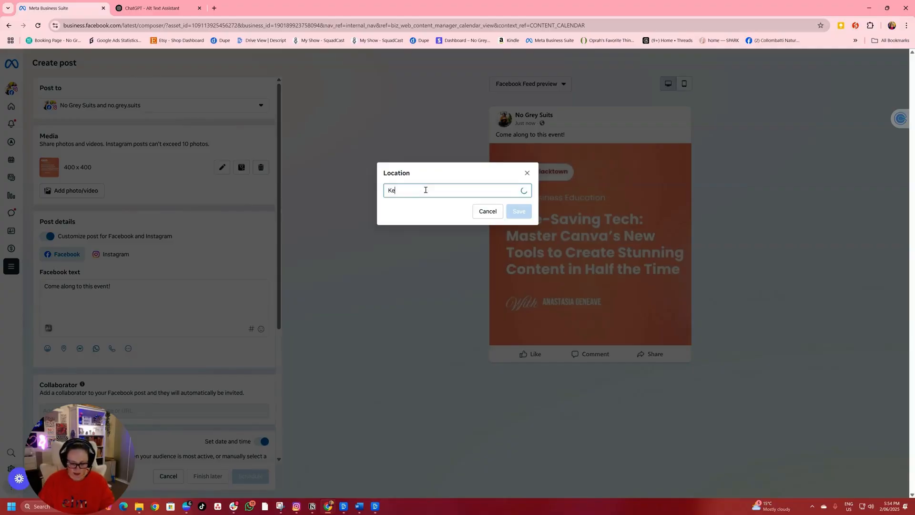
text(lly)
click(425, 215)
click(518, 211)
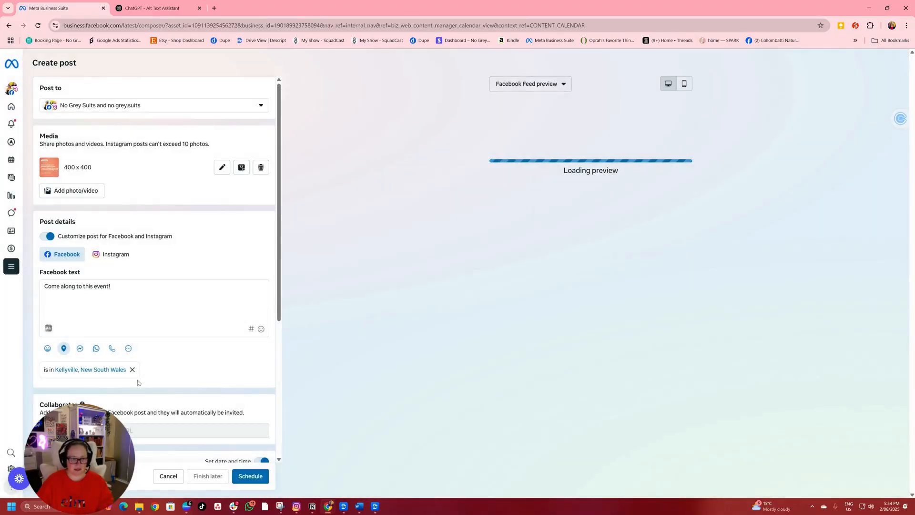
Step: Add the Get messages option to the Facebook post and append "Send me a message below if you're keen to come along" with a down-arrow emoji
click(80, 348)
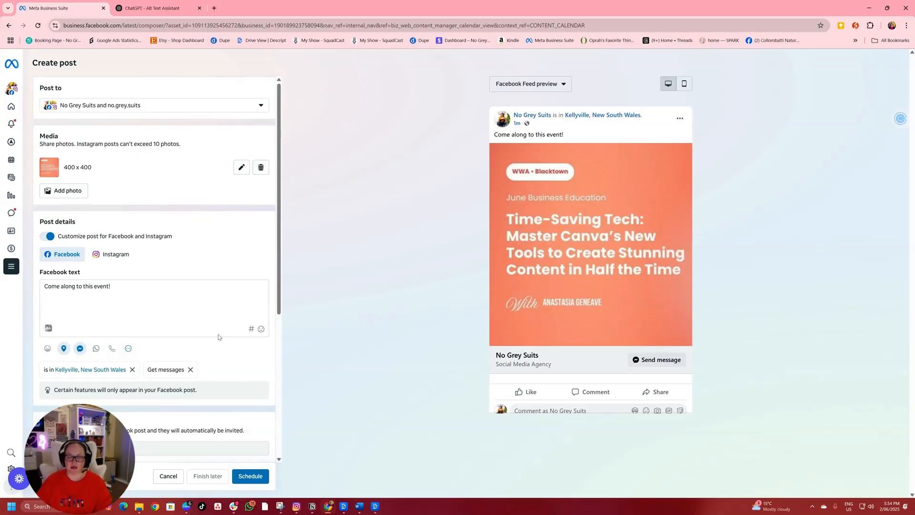
scroll(172, 347, down, 2)
click(140, 209)
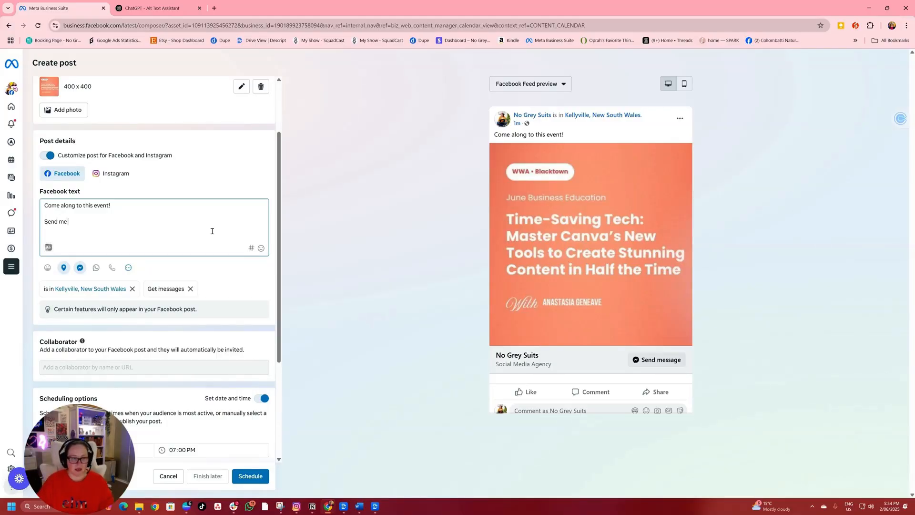
text(below if you're keen to come al)
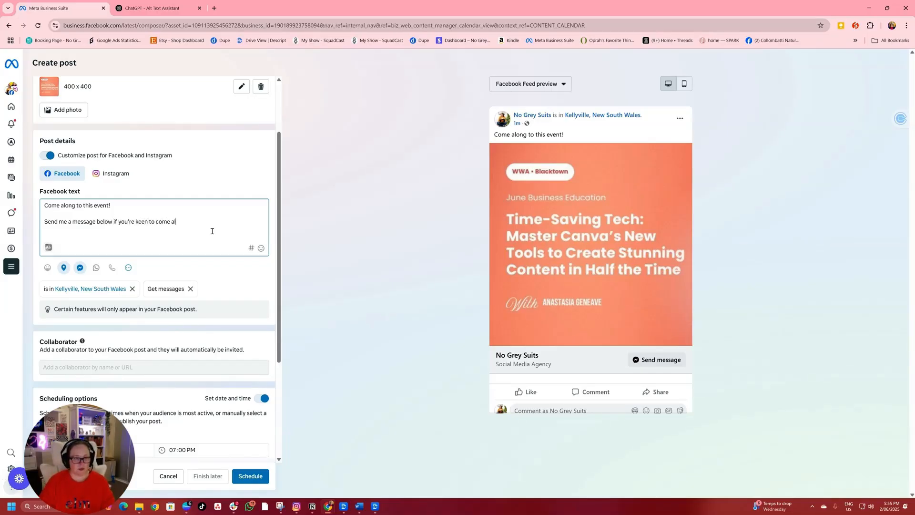
key(super+period)
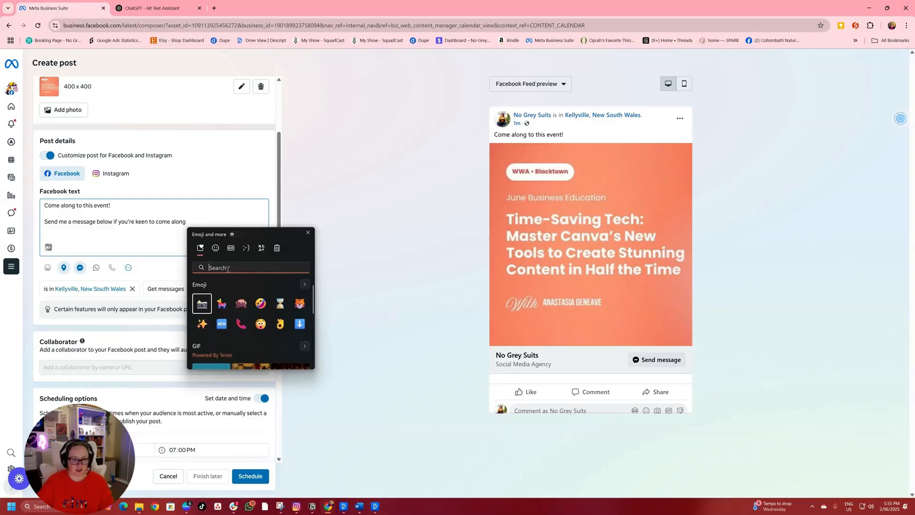
click(299, 323)
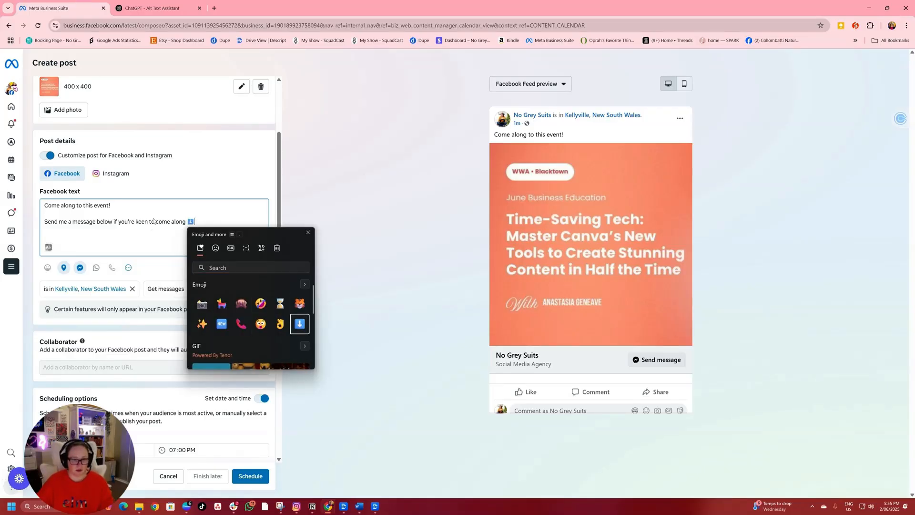
click(211, 228)
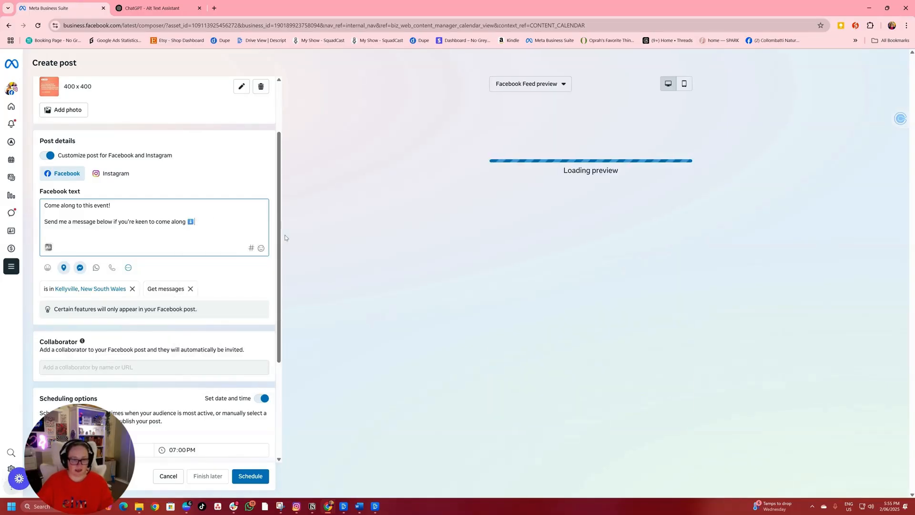
Step: Review the completed post and its scheduling options, and cancel it without scheduling to return to the Planner
scroll(153, 286, down, 3)
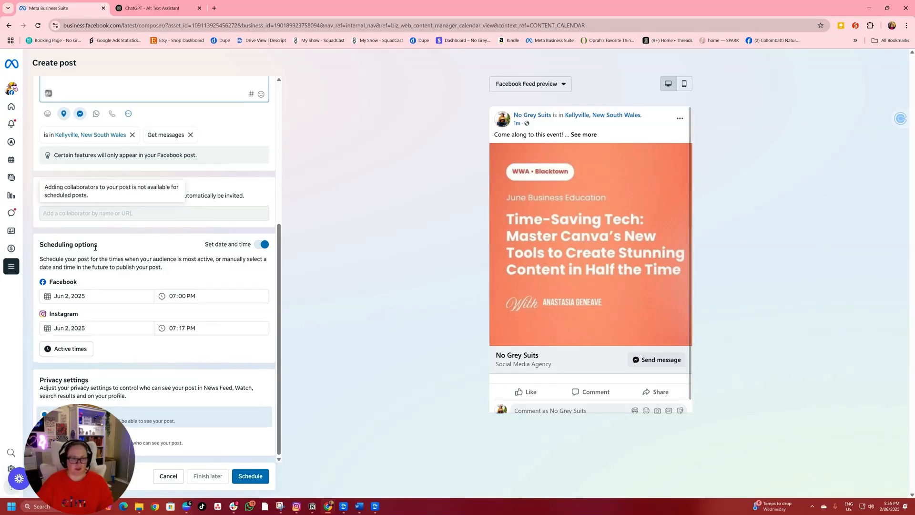
scroll(109, 239, up, 5)
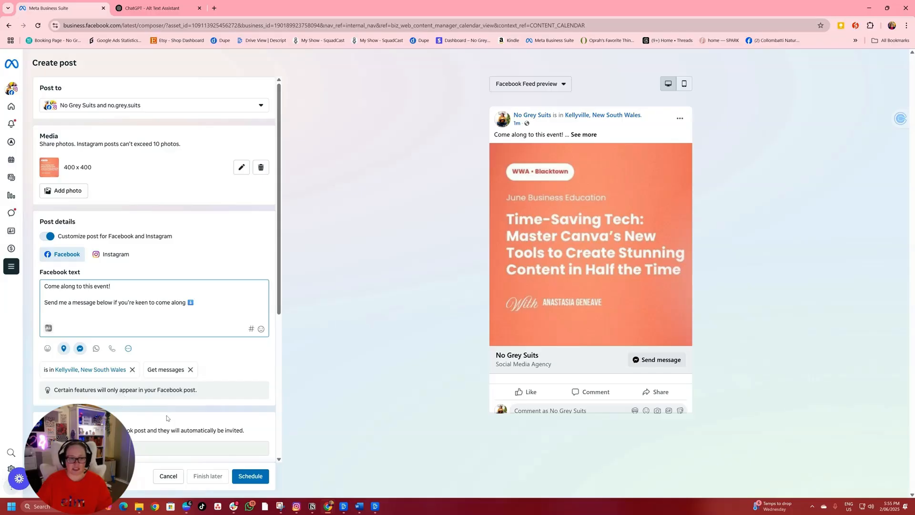
click(168, 476)
click(535, 293)
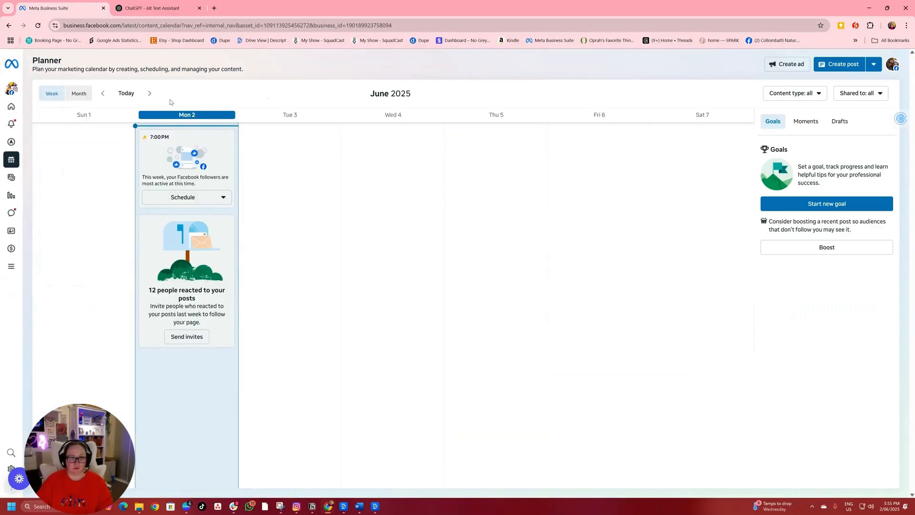
Step: Create a reel for Tuesday 3 June and upload the video "Breaking ADHD Stereotypes_ It's Not About Being 'Naughty'" from the NGS client folder
click(312, 480)
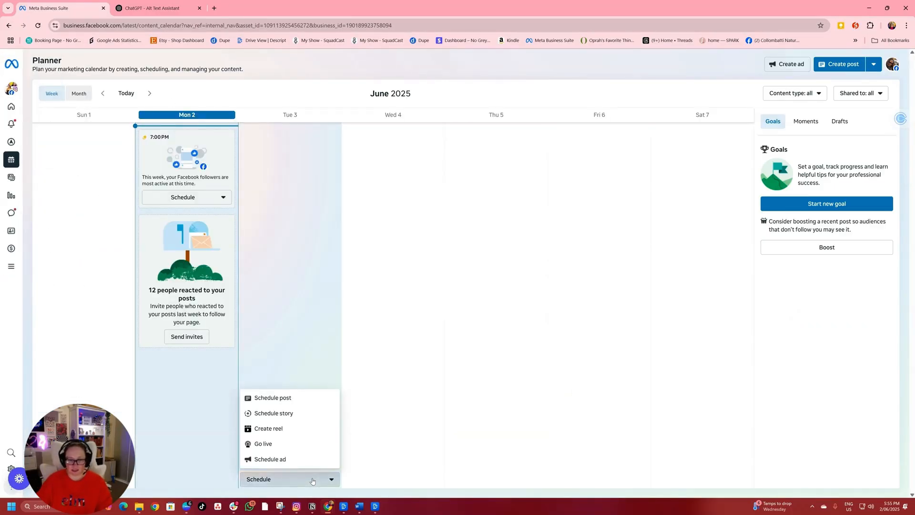
click(280, 428)
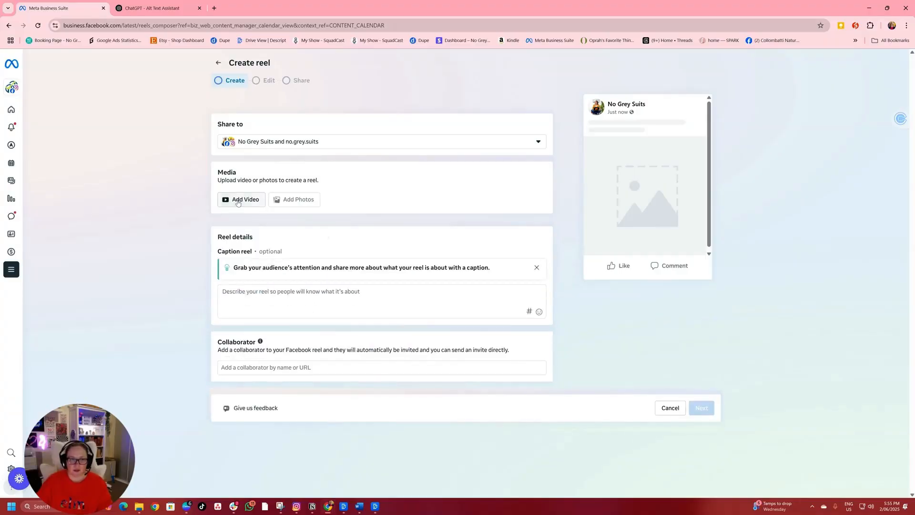
click(251, 200)
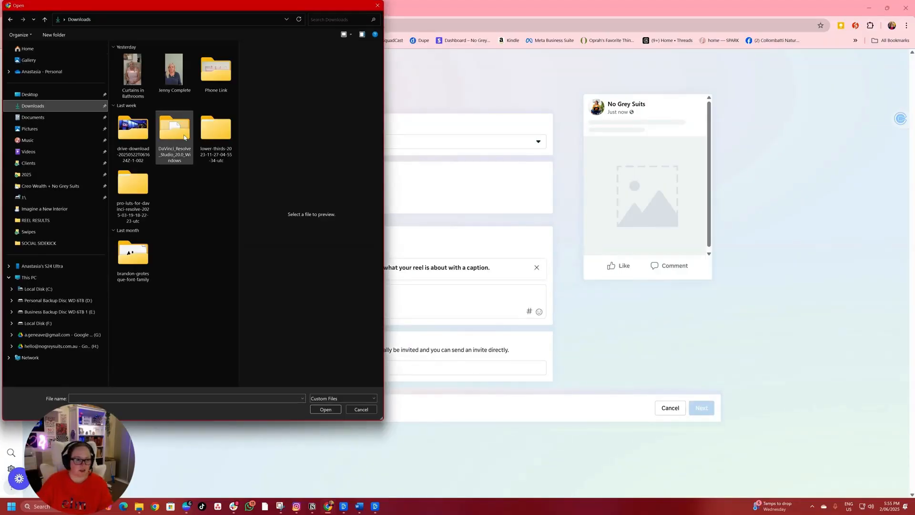
click(47, 152)
click(43, 163)
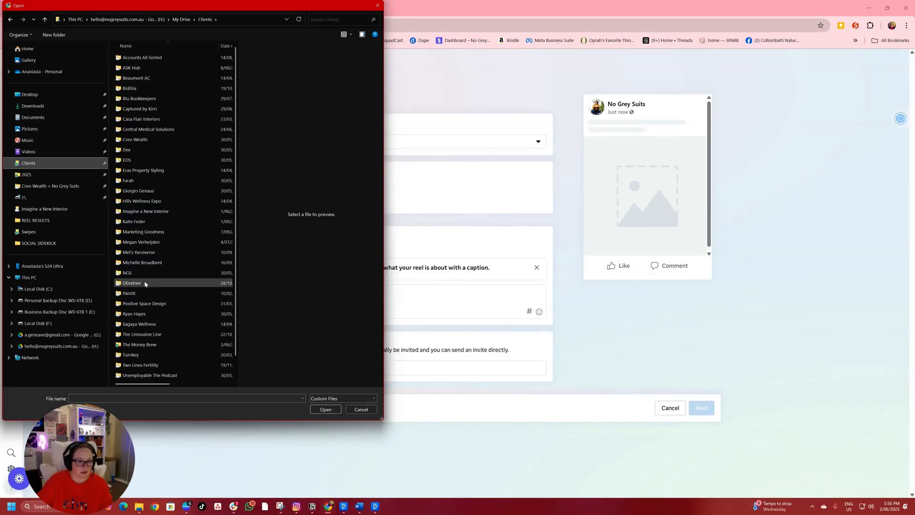
double_click(162, 272)
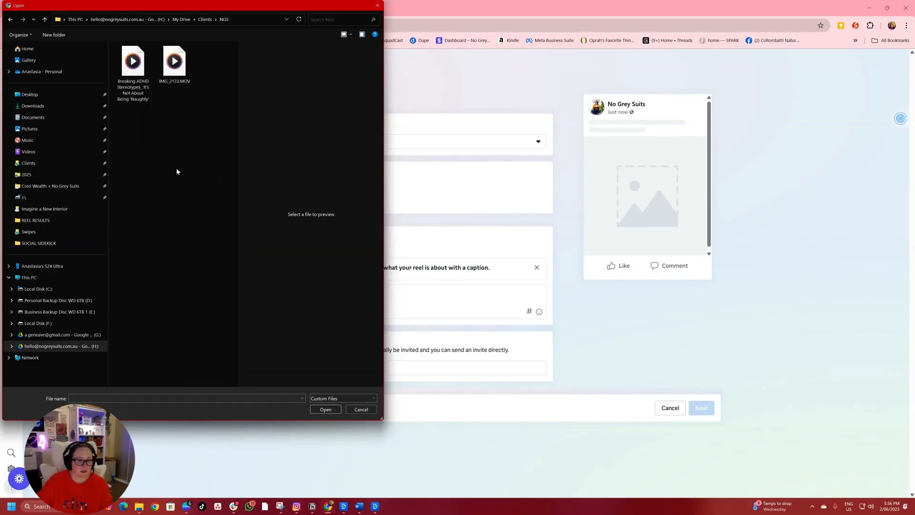
click(128, 61)
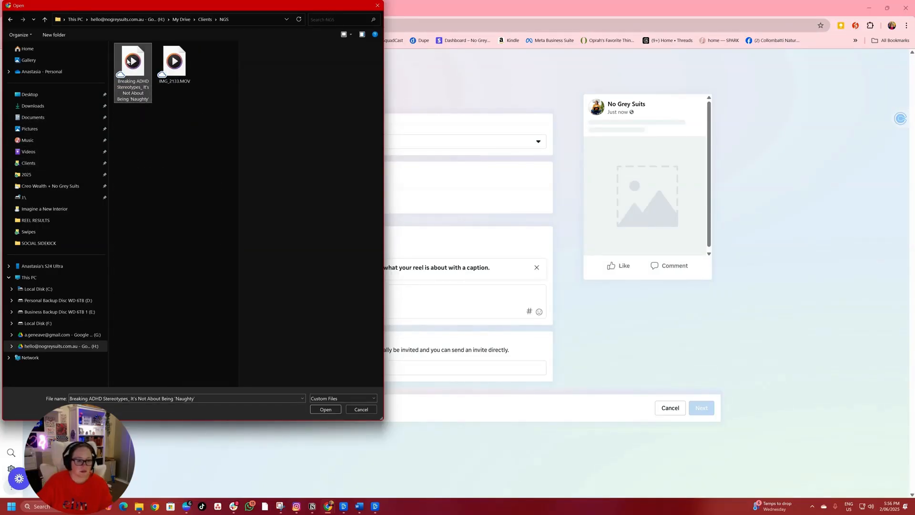
click(326, 409)
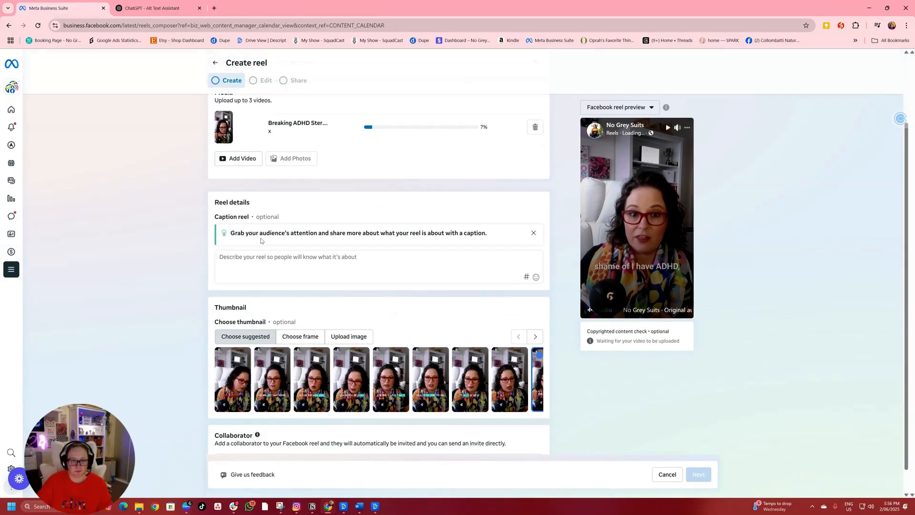
Step: Check which Facebook and Instagram accounts the reel is shared to, and where its caption is written
click(316, 339)
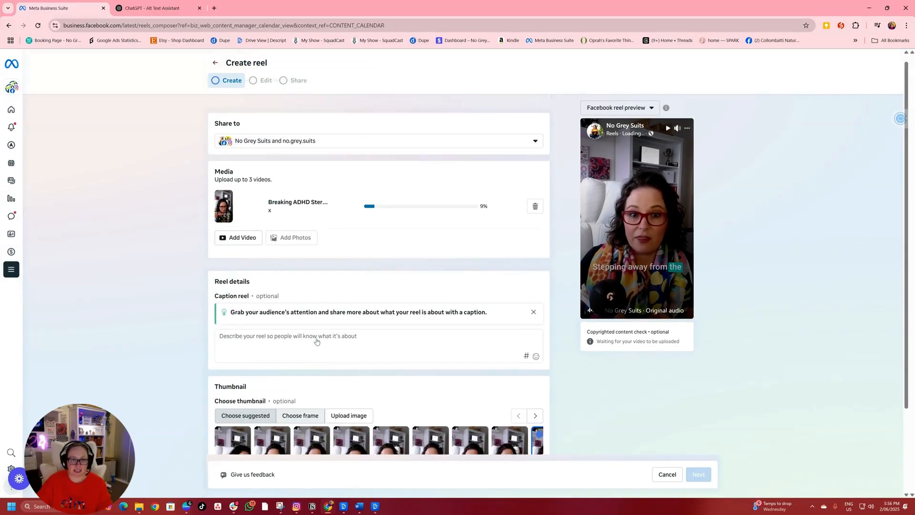
click(286, 141)
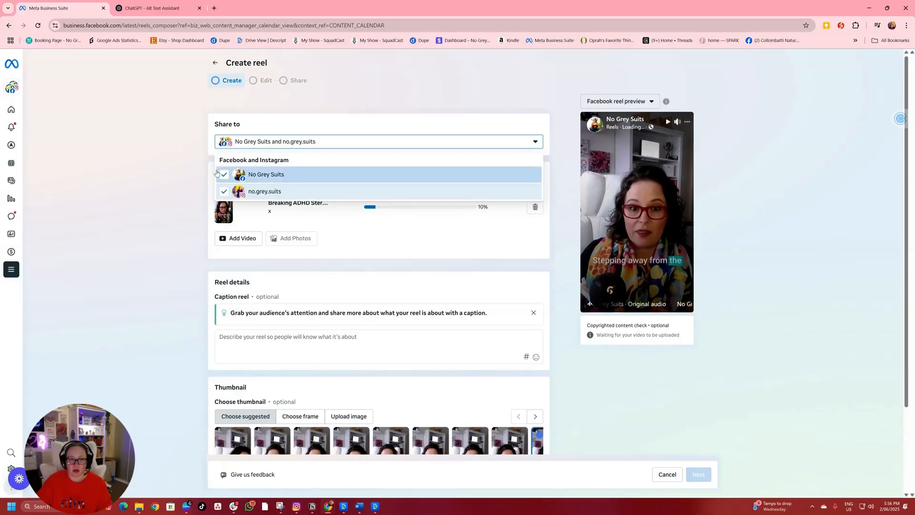
click(310, 340)
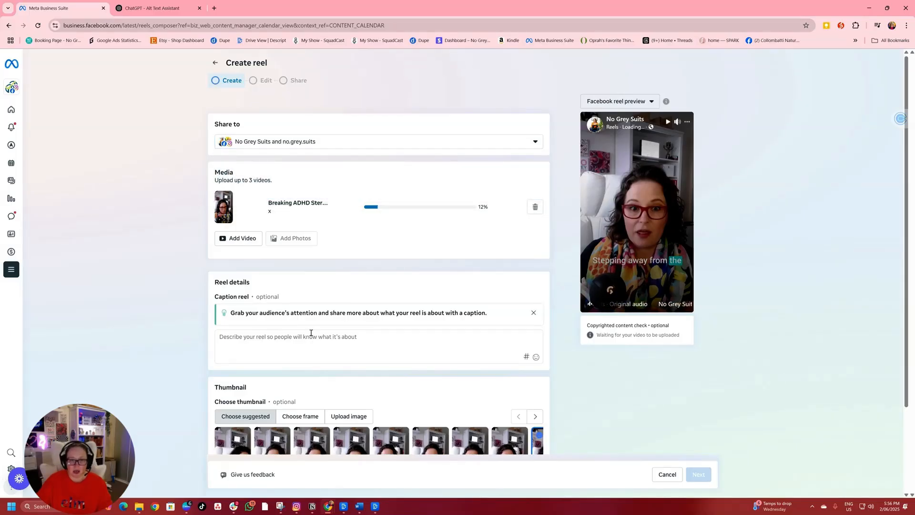
click(311, 332)
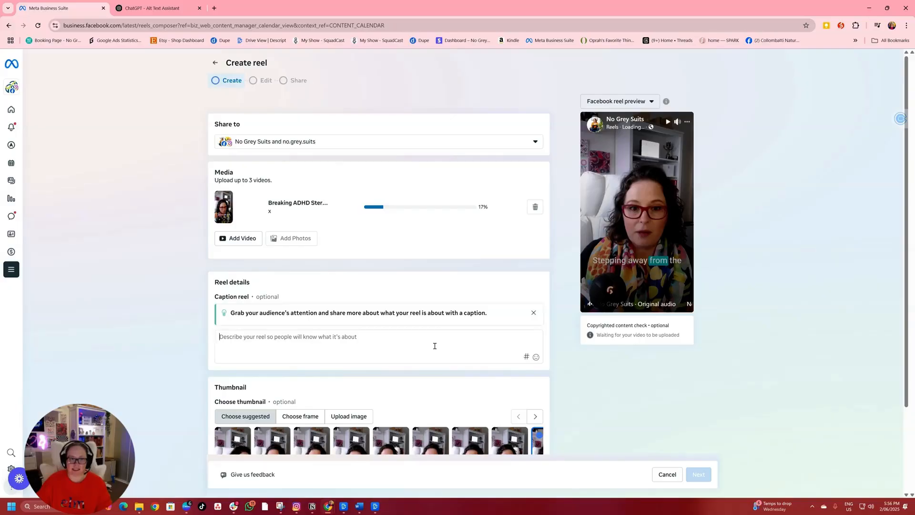
Step: Dismiss the caption tip and choose one of the suggested frames as the reel's thumbnail
scroll(352, 331, down, 2)
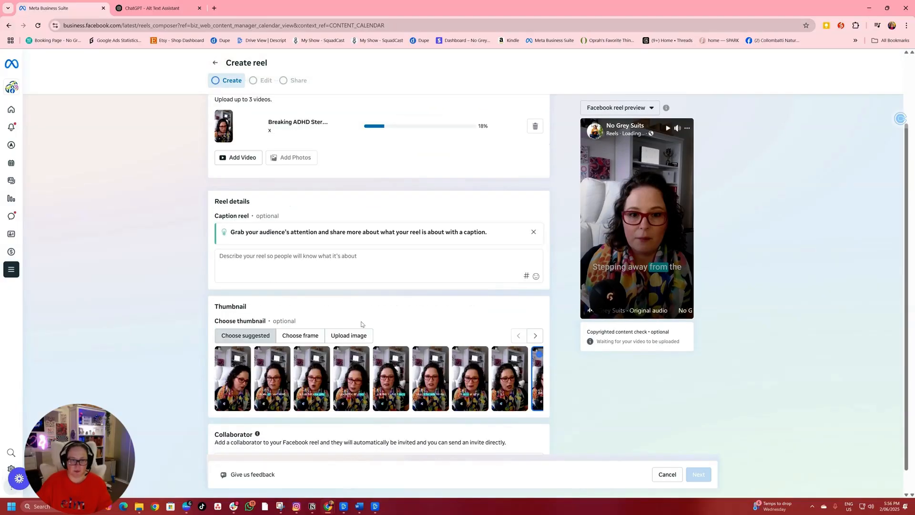
click(534, 232)
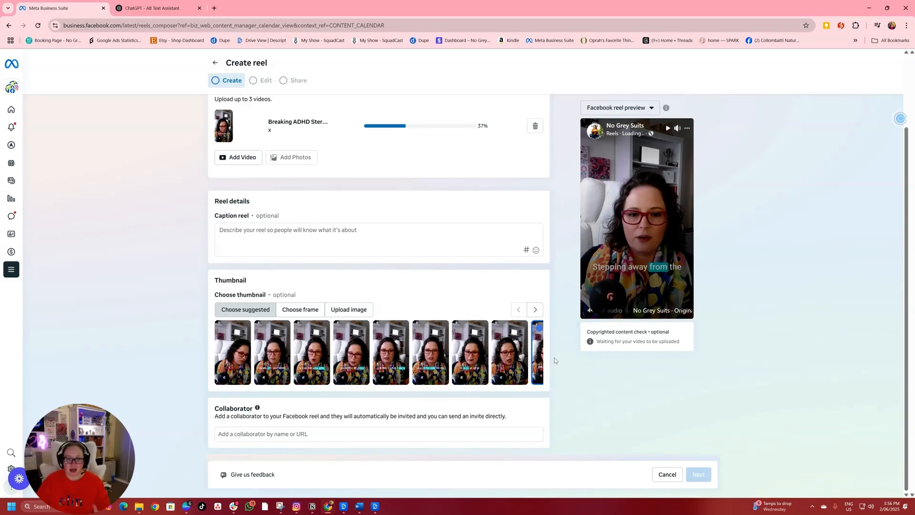
click(535, 309)
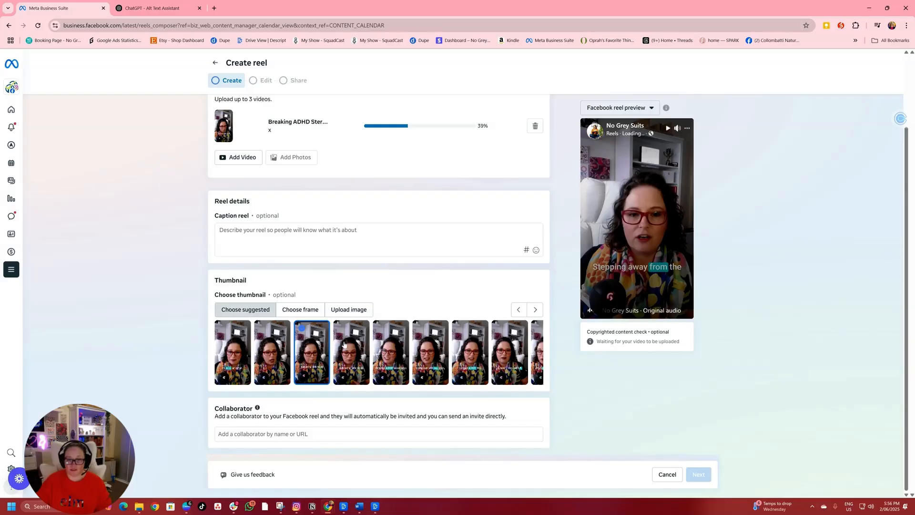
click(375, 371)
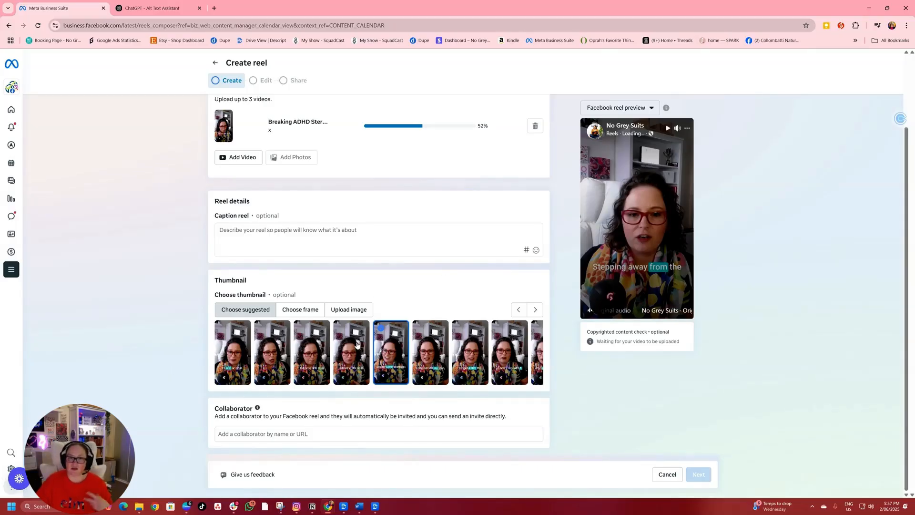
click(535, 309)
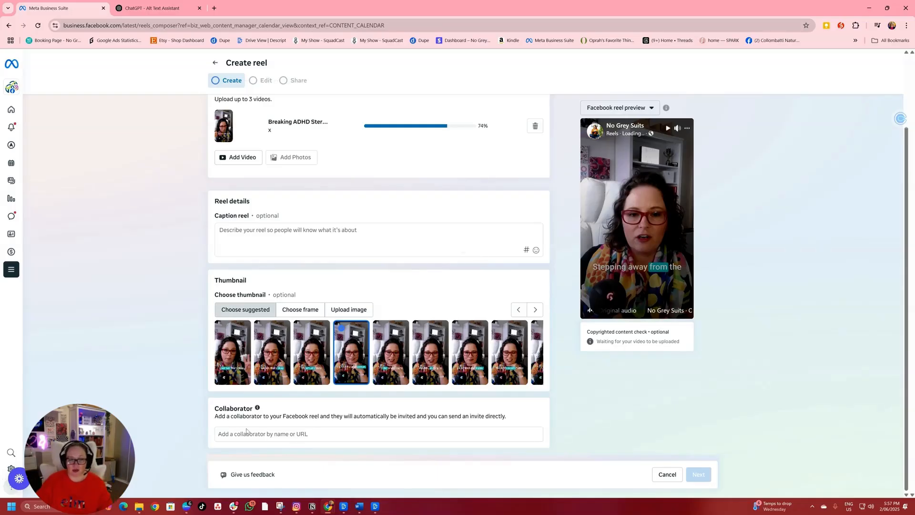
click(358, 433)
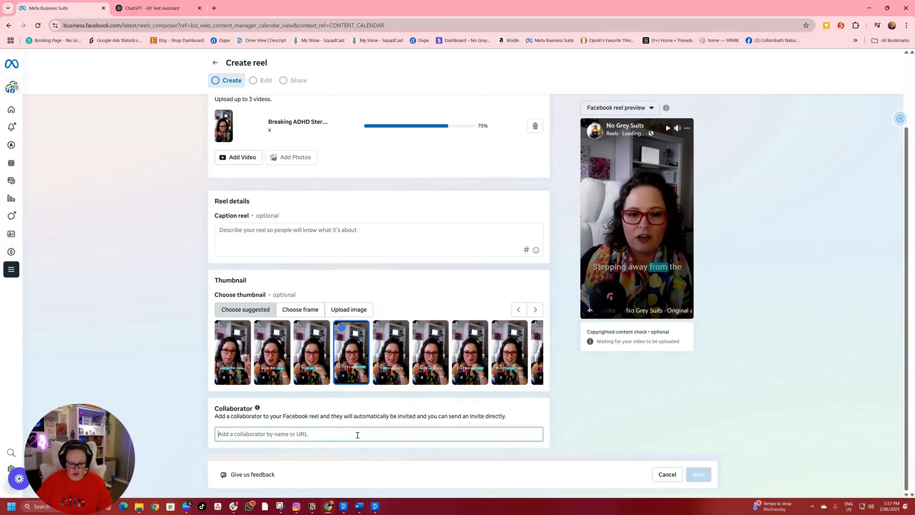
text(@capt)
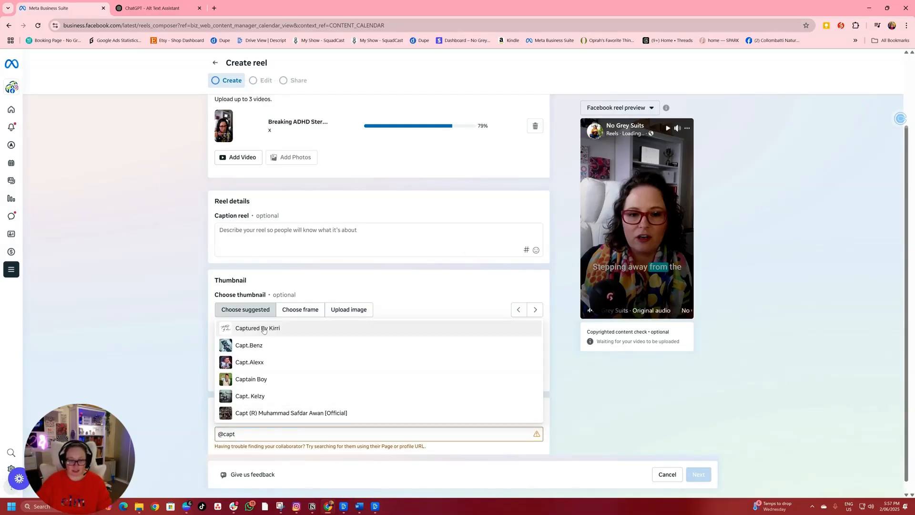
click(143, 409)
scroll(144, 409, up, 3)
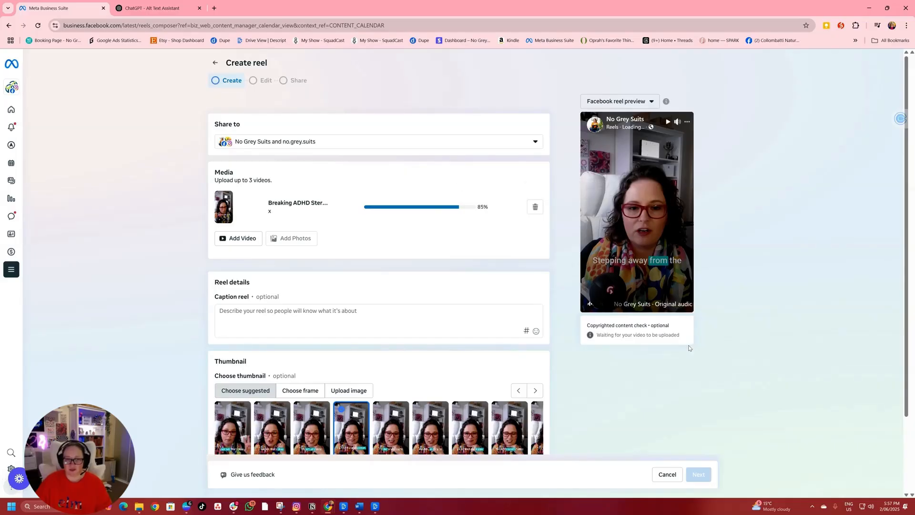
scroll(613, 331, down, 3)
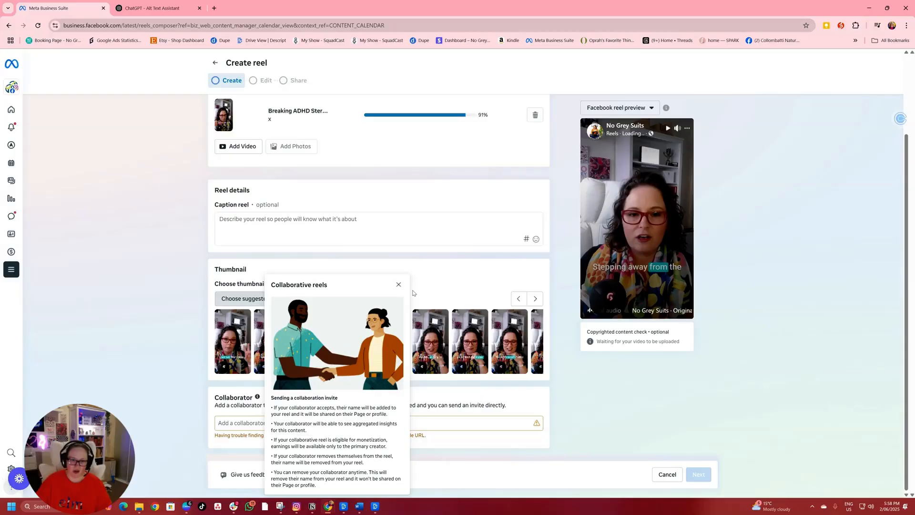
click(399, 285)
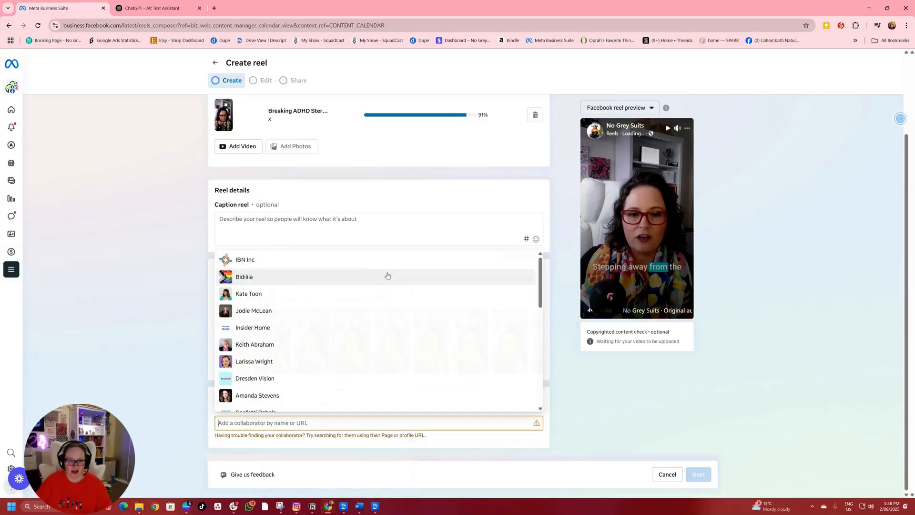
click(43, 290)
scroll(114, 267, up, 2)
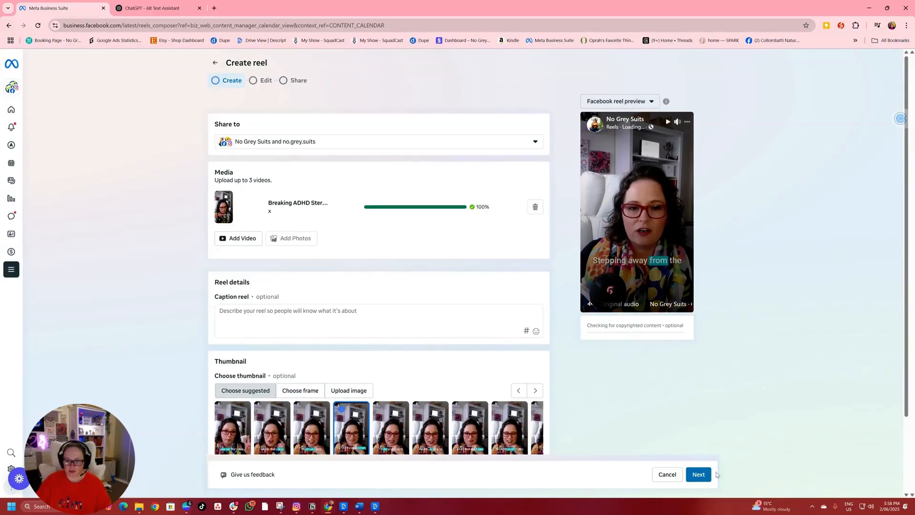
Step: Continue to the reel's Edit stage and browse the suggested audio tracks
click(698, 475)
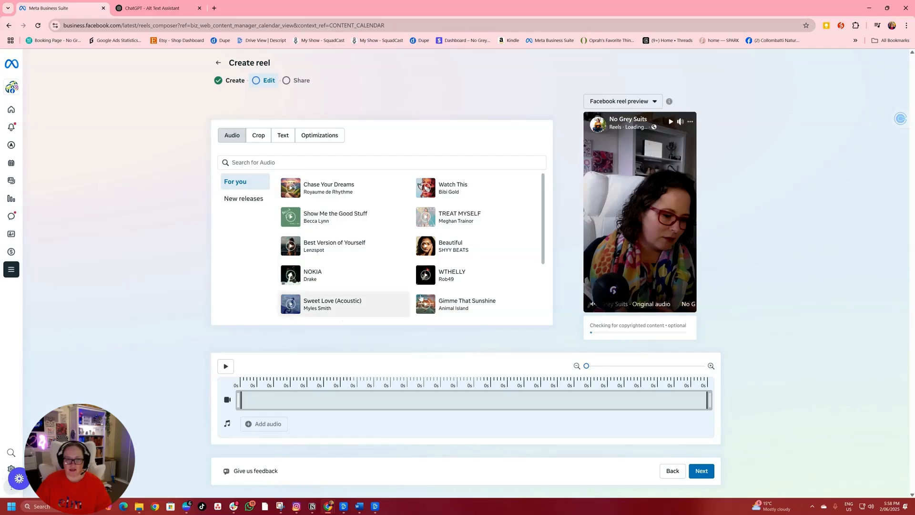
scroll(424, 245, down, 2)
scroll(424, 246, down, 1)
scroll(347, 286, up, 4)
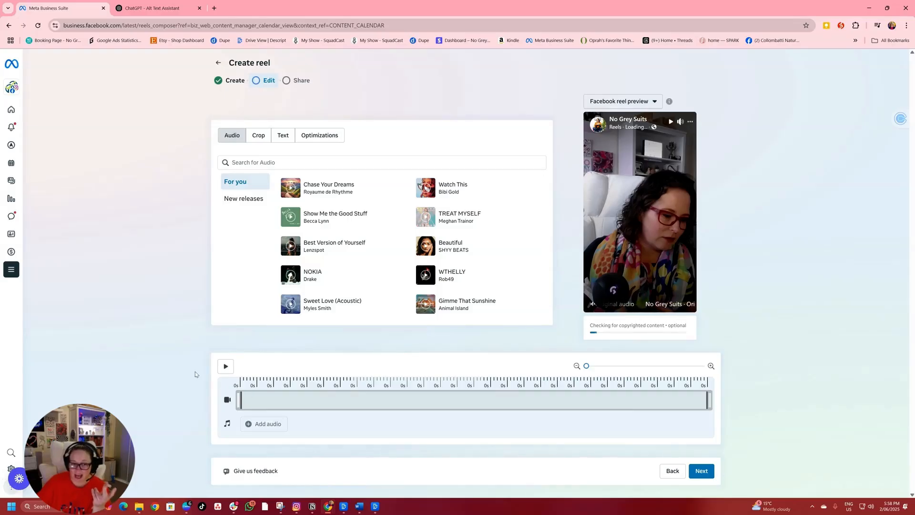
Step: Try "Best Version of Yourself" as the reel's audio, preview the playback and remove the track
click(291, 247)
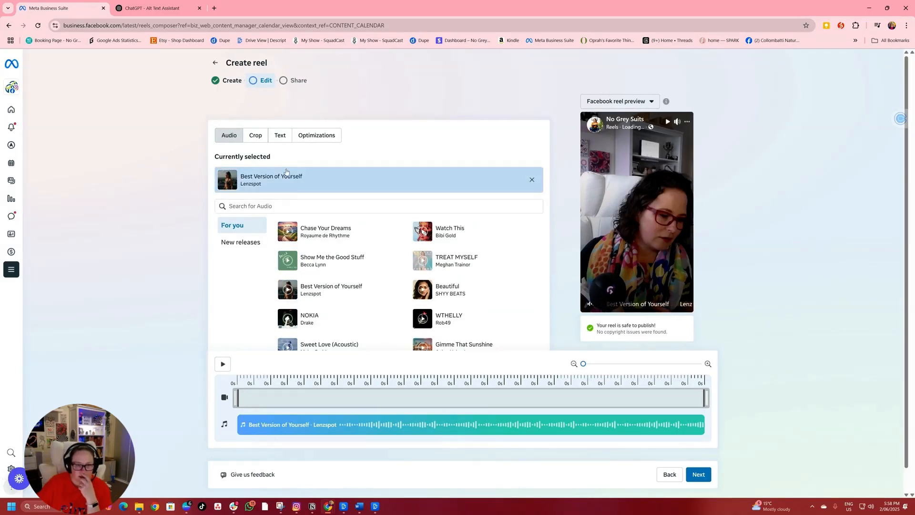
scroll(325, 396, down, 1)
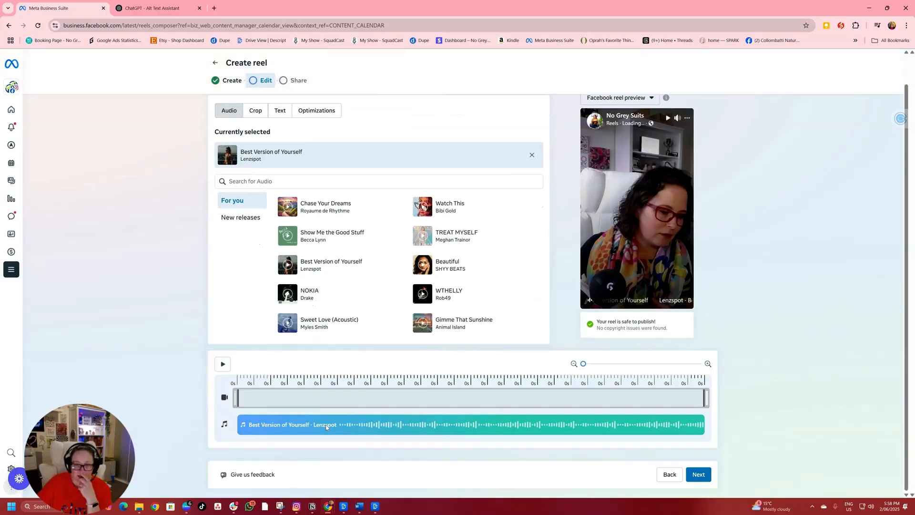
click(667, 118)
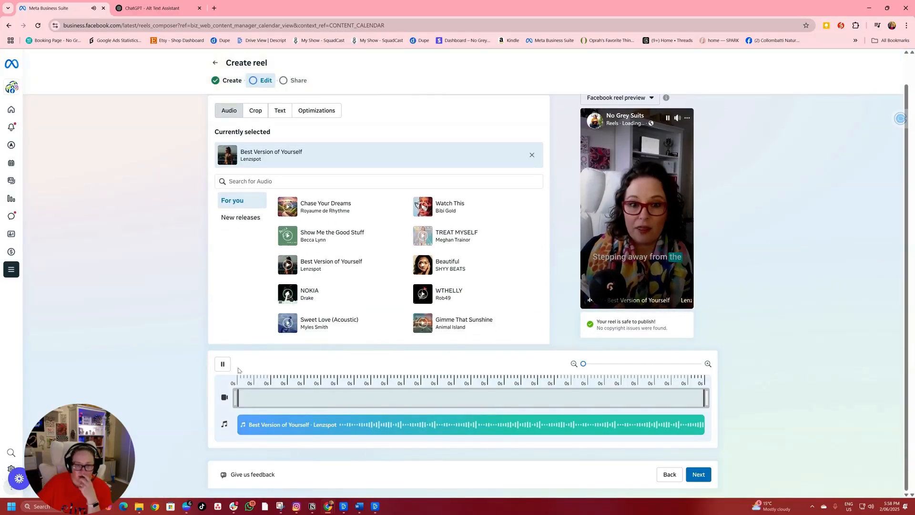
click(223, 365)
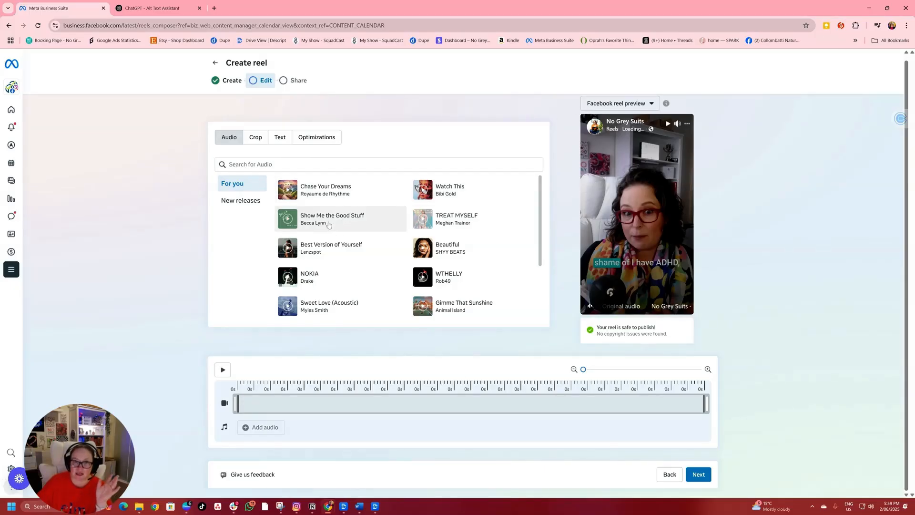
Step: Review the reel's cropping choices and text overlay options without changing them
click(256, 138)
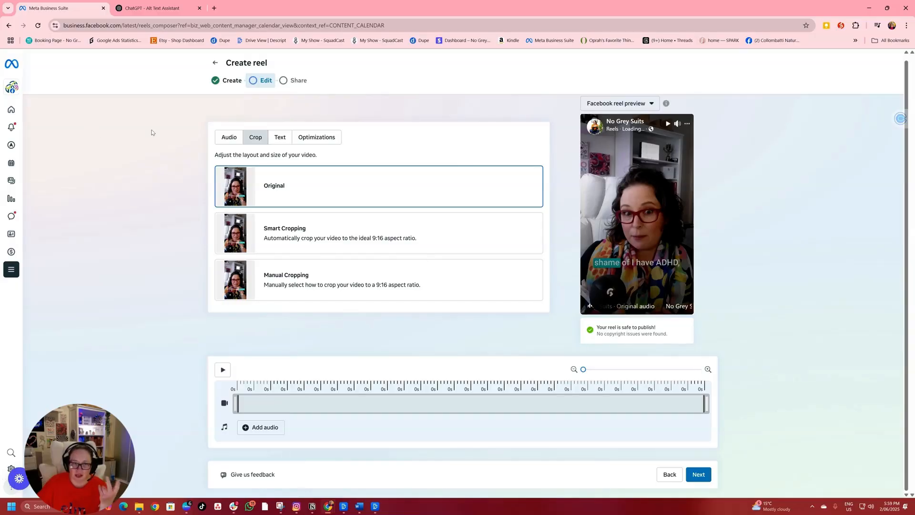
click(280, 137)
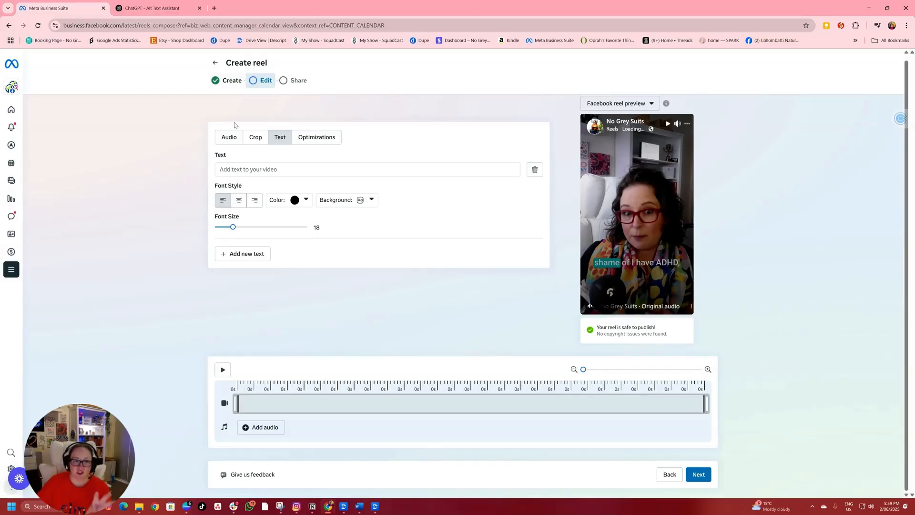
click(229, 137)
click(279, 137)
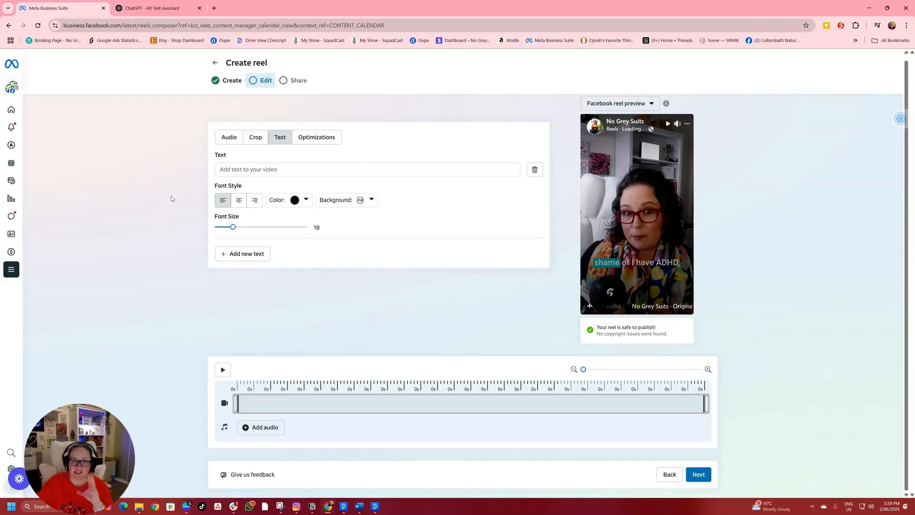
Step: Try stronger levels of Audio Optimizations, switch the option off and play the reel preview
click(317, 137)
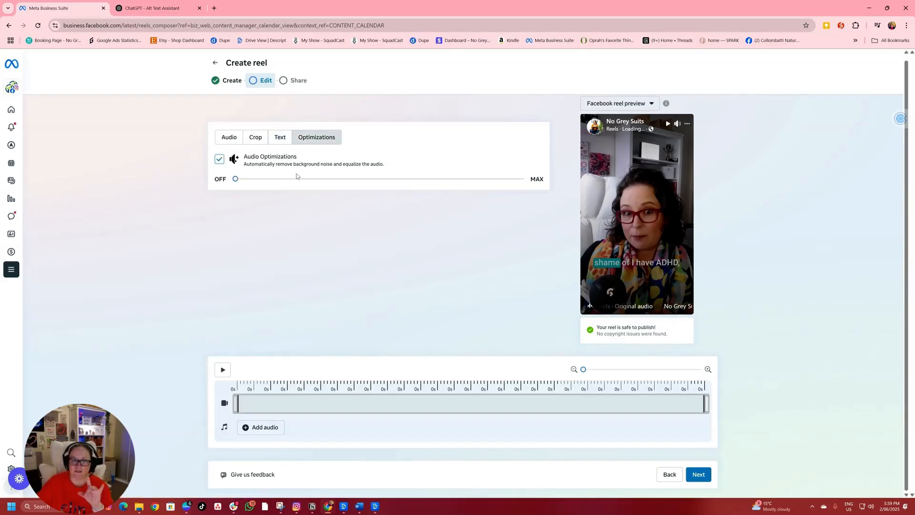
drag(301, 179, 358, 179)
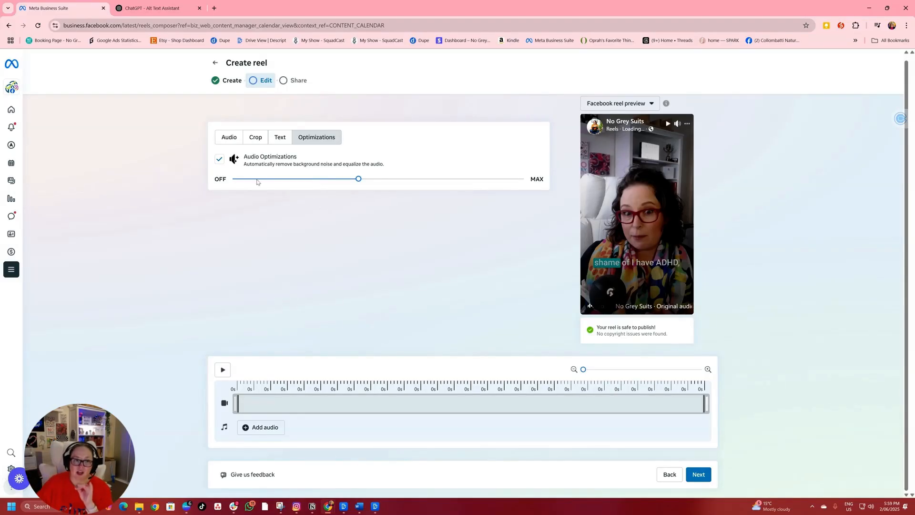
click(415, 179)
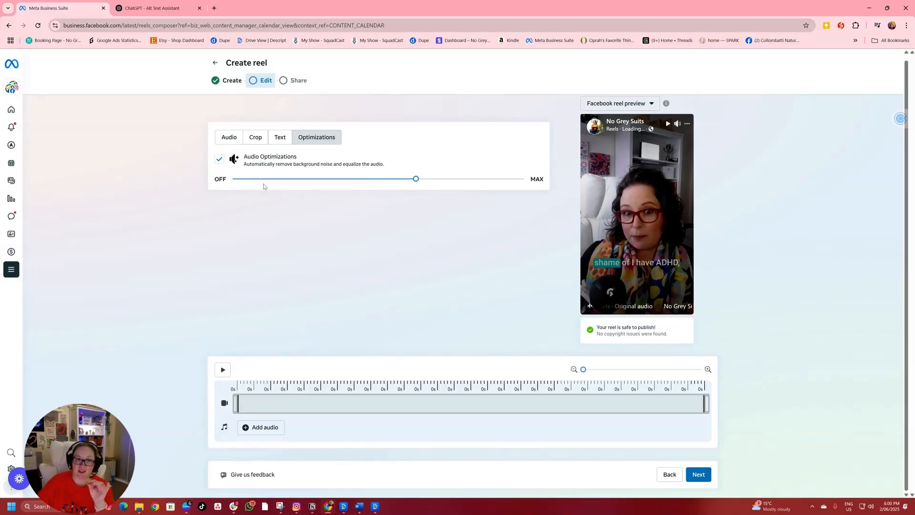
click(219, 159)
click(668, 124)
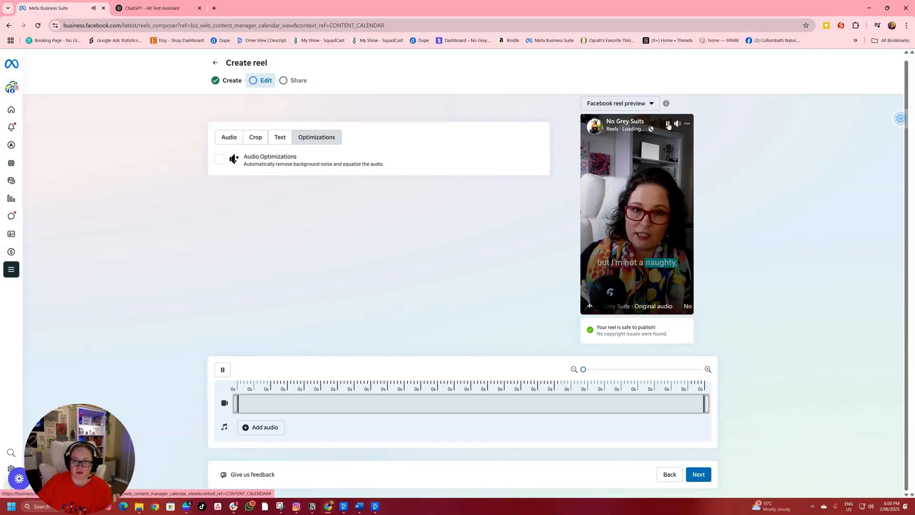
Step: Pause the reel preview, continue to the Share stage and dismiss the desktop notification
click(669, 124)
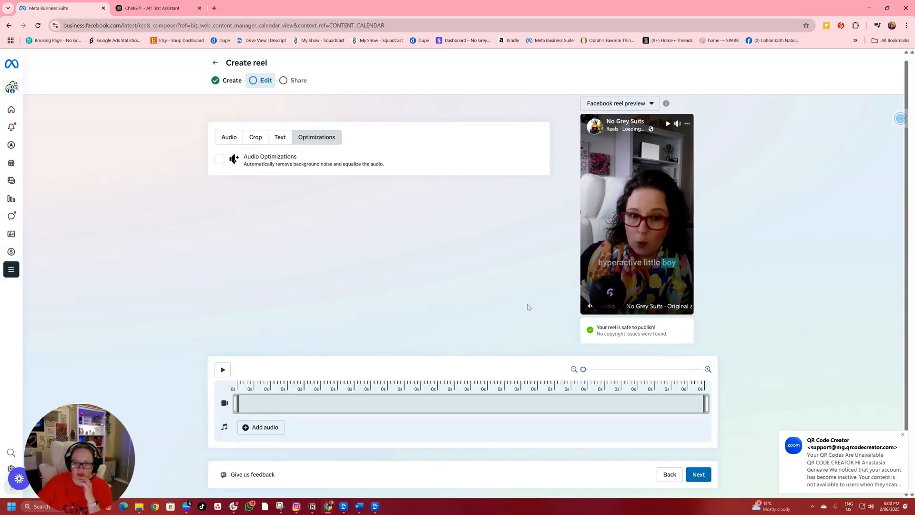
click(702, 478)
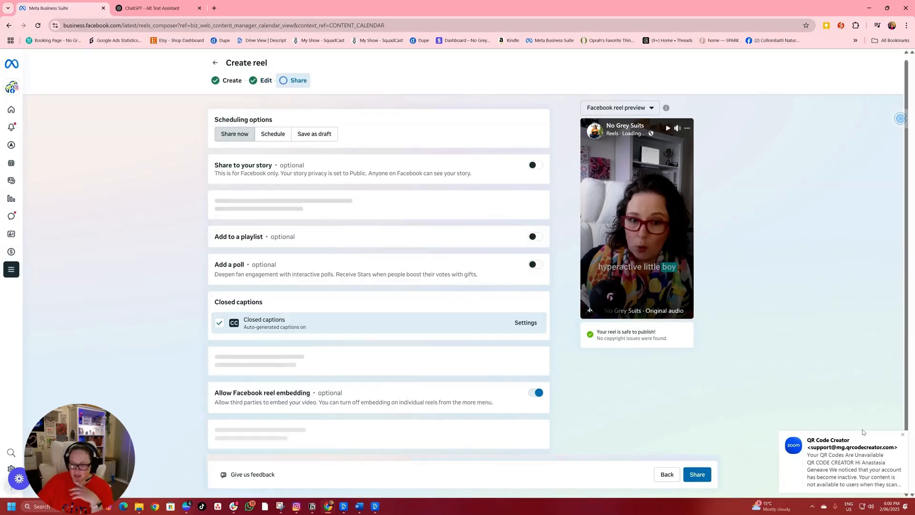
click(902, 436)
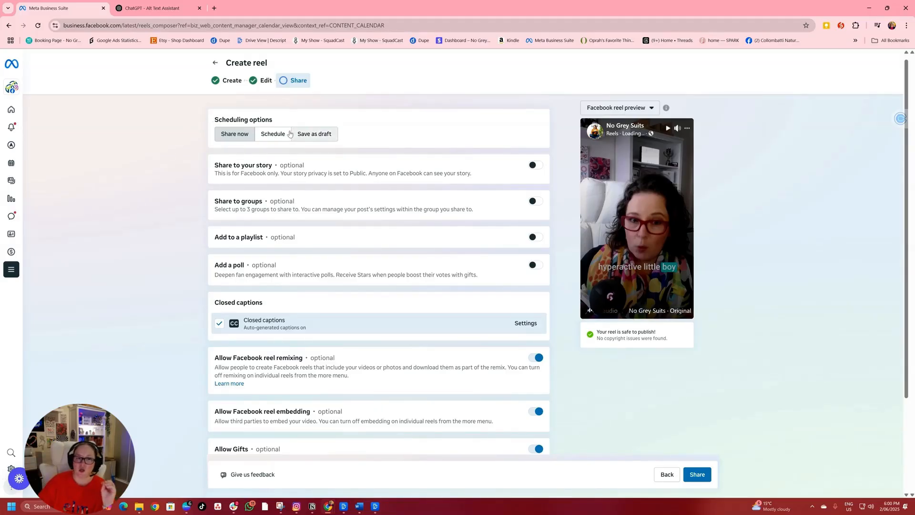
Step: Choose to schedule the reel instead of sharing it now, and review the remaining sharing, captions and permission options
click(272, 133)
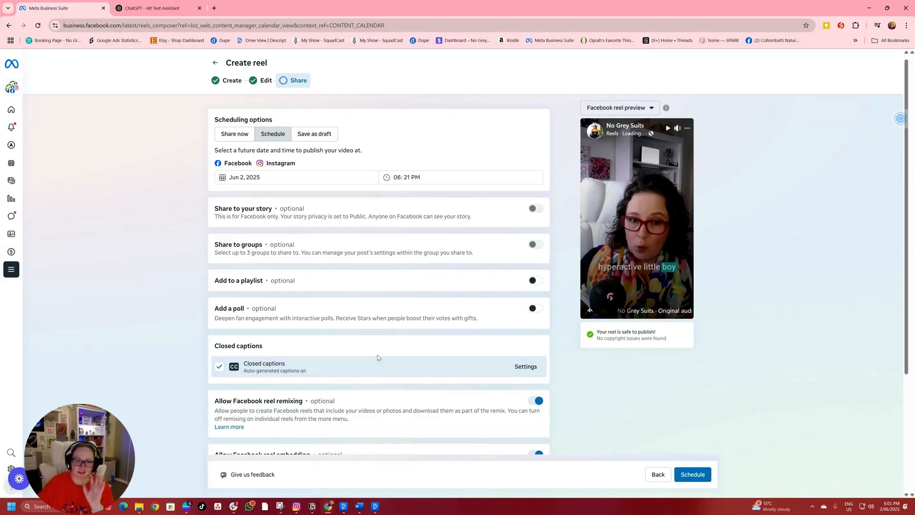
scroll(377, 358, down, 4)
scroll(327, 378, up, 1)
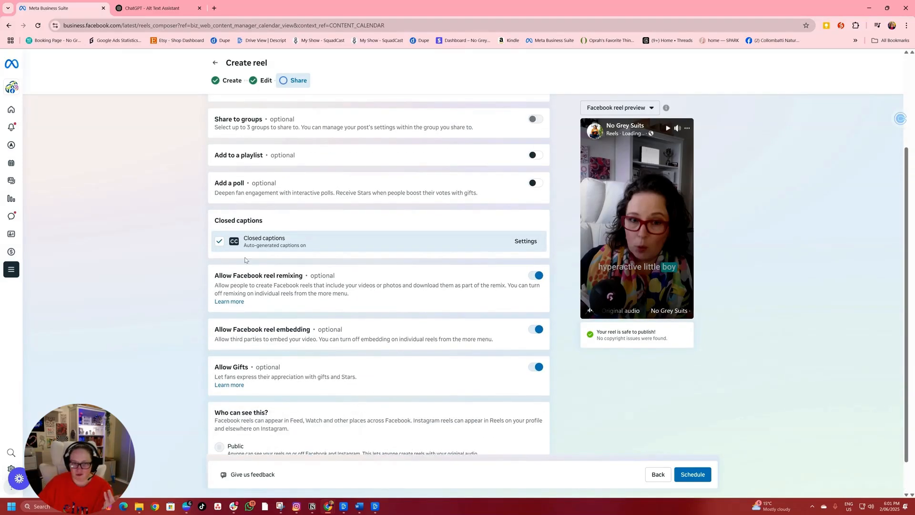
scroll(245, 260, up, 3)
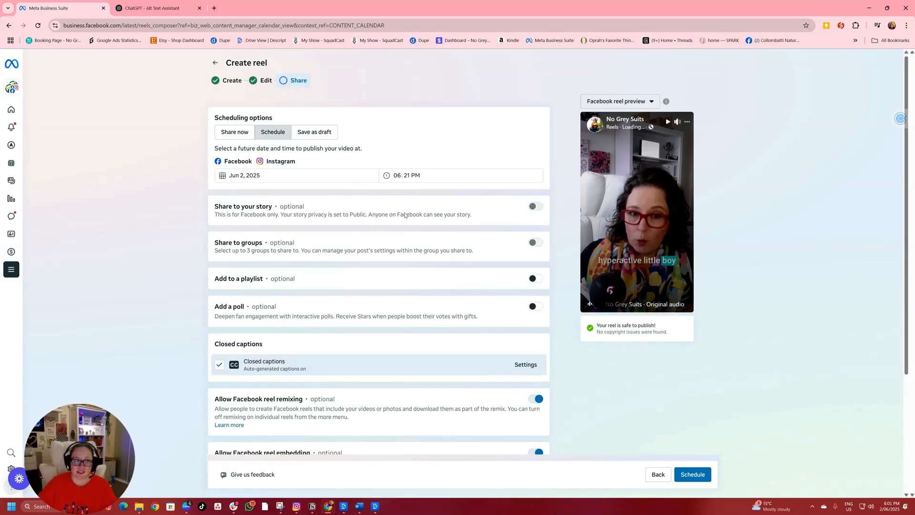
Step: Check the story sharing restriction and submit the reel for scheduling on Jun 2, 2025 at 06:21 PM
mouse_move(538, 209)
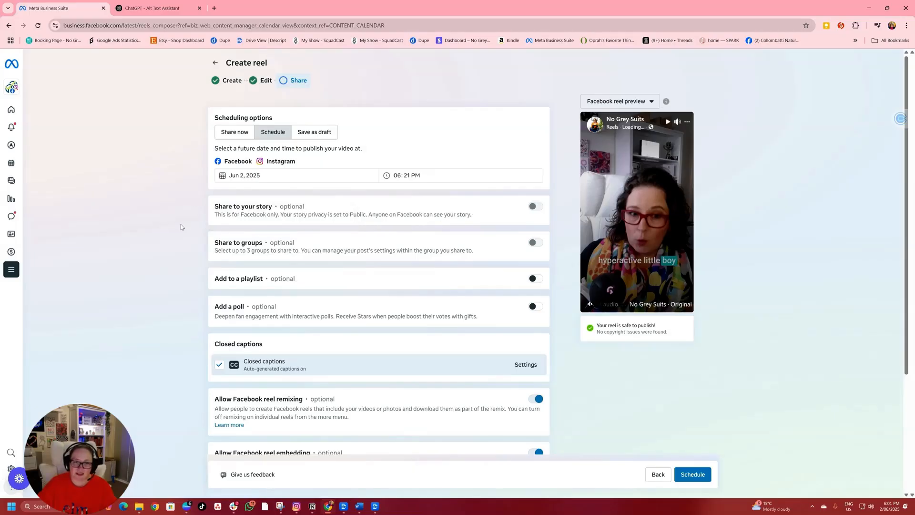
mouse_move(15, 224)
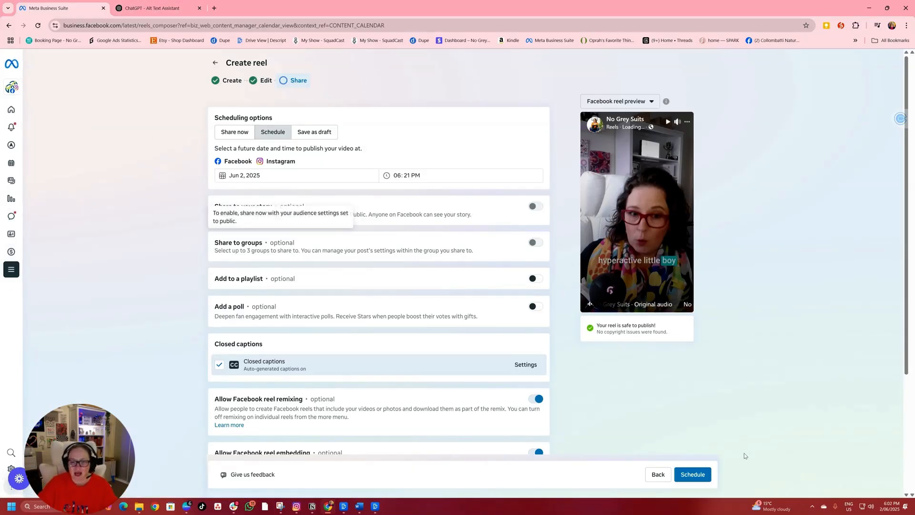
click(696, 474)
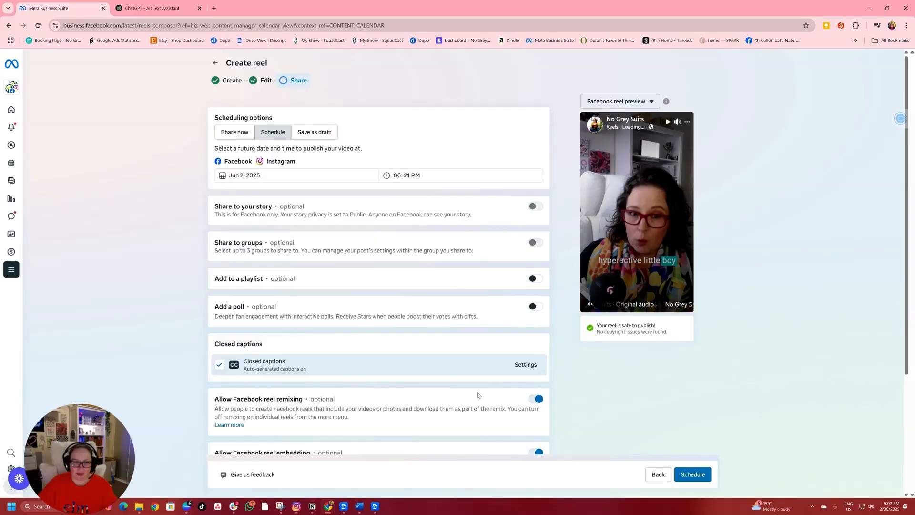
scroll(477, 396, down, 4)
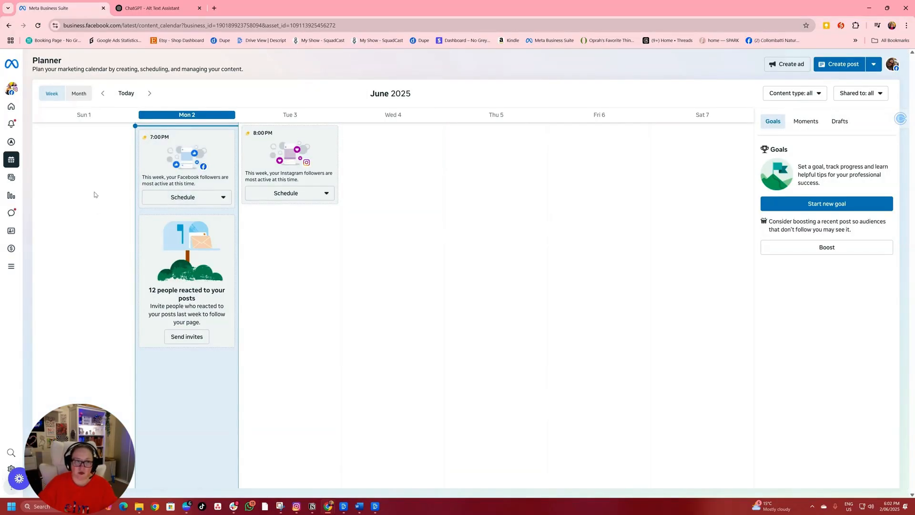
Step: Open the Content section and view the scheduled and draft posts and reels
click(12, 179)
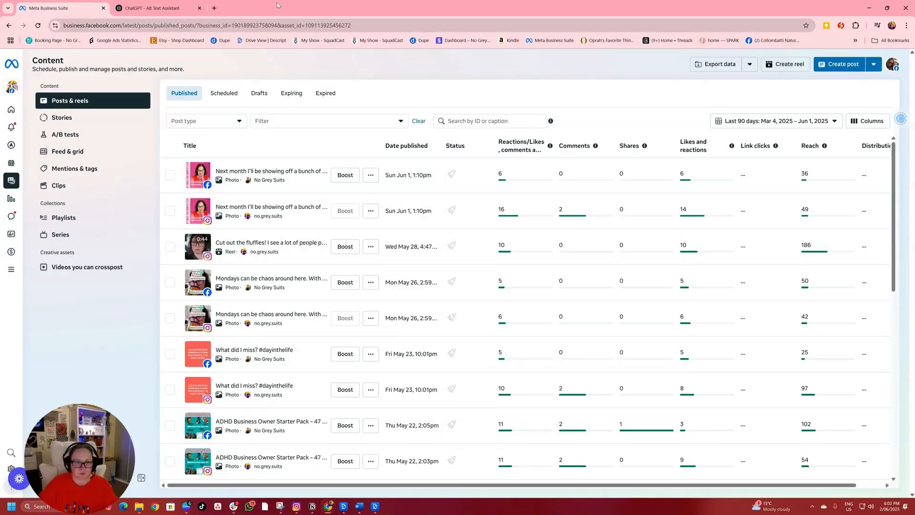
click(222, 94)
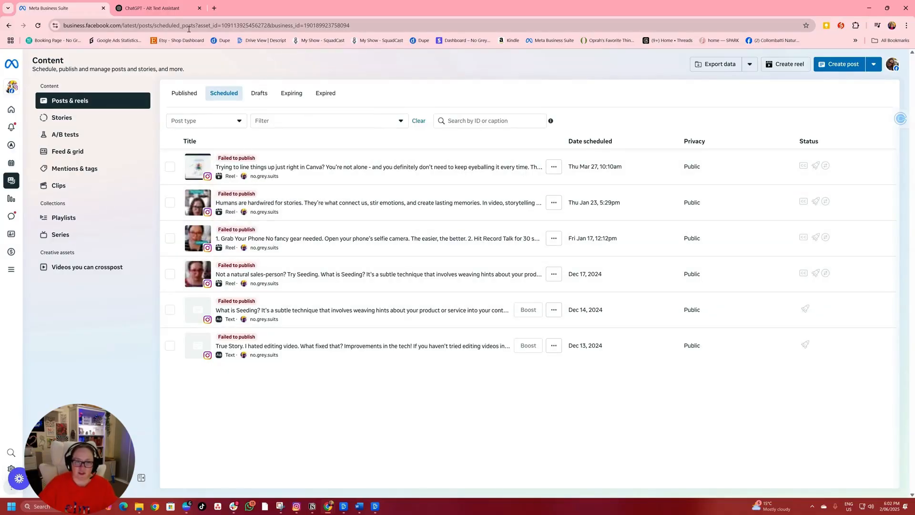
click(260, 94)
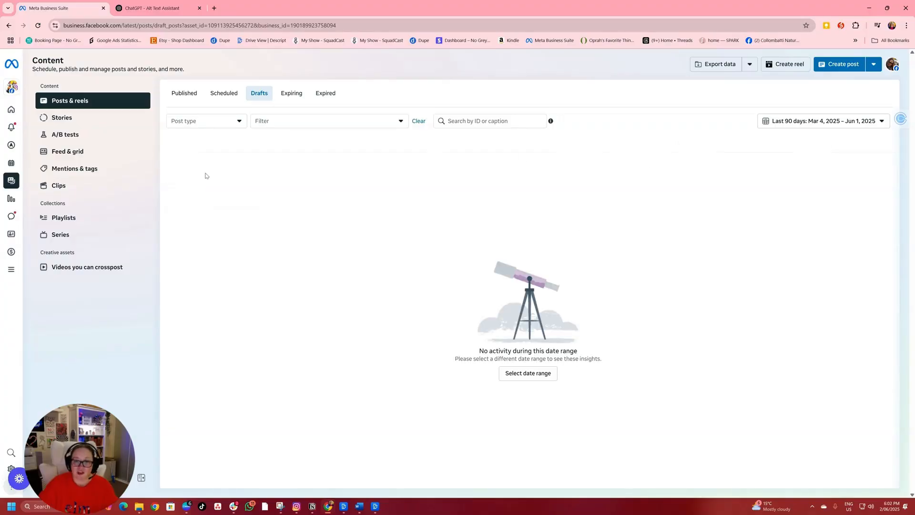
Step: Examine the reactions, comments, shares and reach of the published posts and reels
click(184, 93)
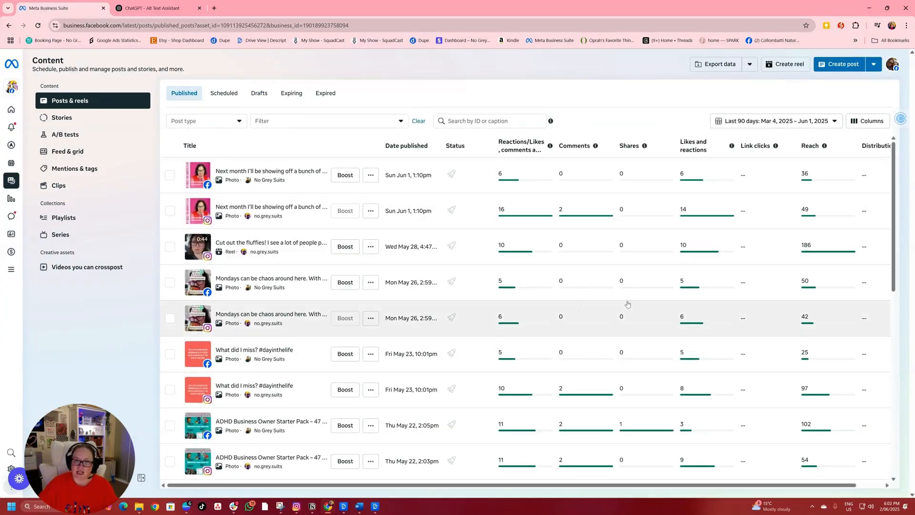
scroll(669, 185, down, 4)
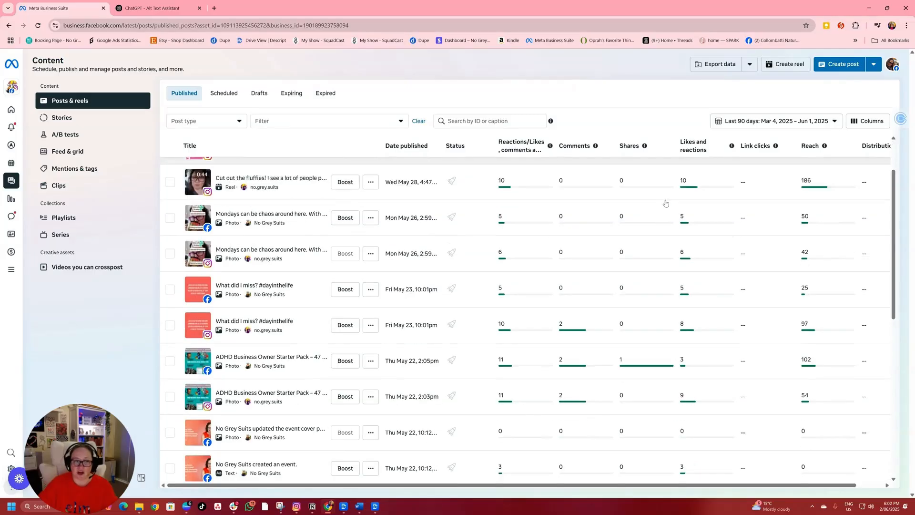
scroll(561, 333, down, 5)
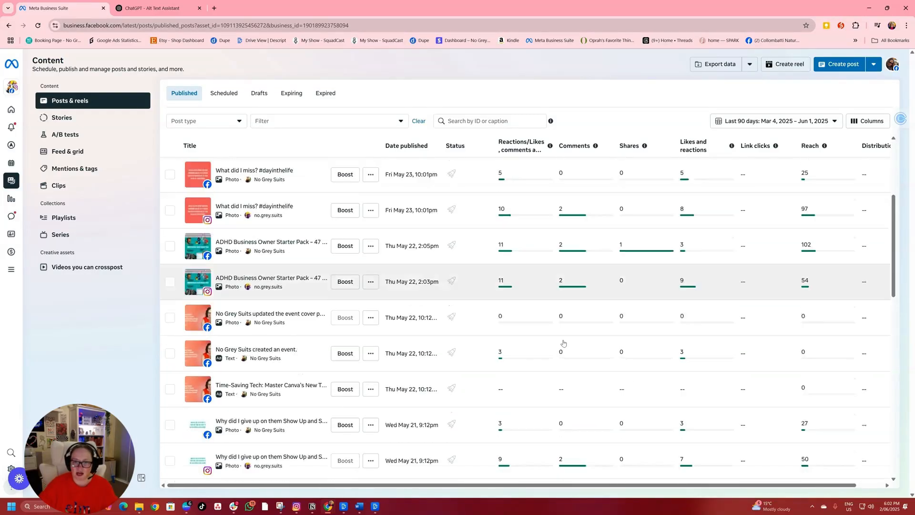
scroll(497, 384, down, 3)
scroll(439, 405, up, 12)
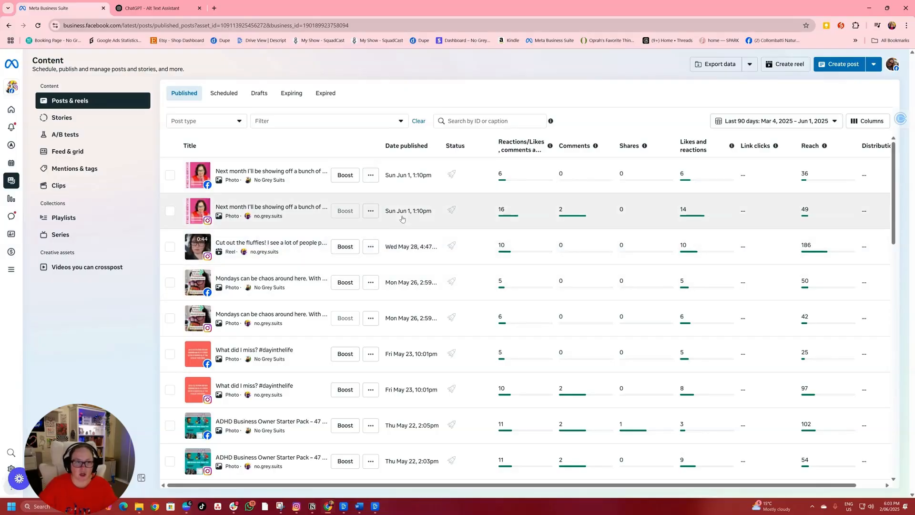
Step: Open the Stories content, dismiss the Instagram Highlights tip and list the archived stories
click(89, 119)
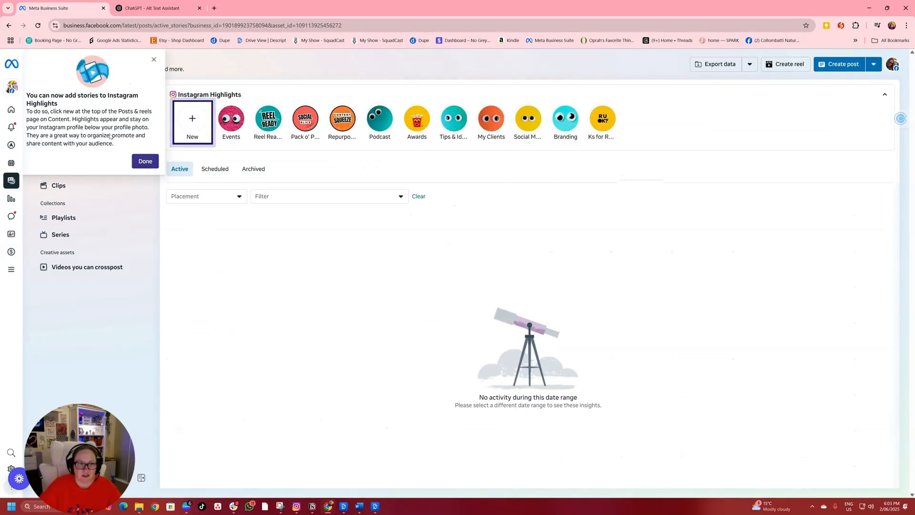
click(154, 61)
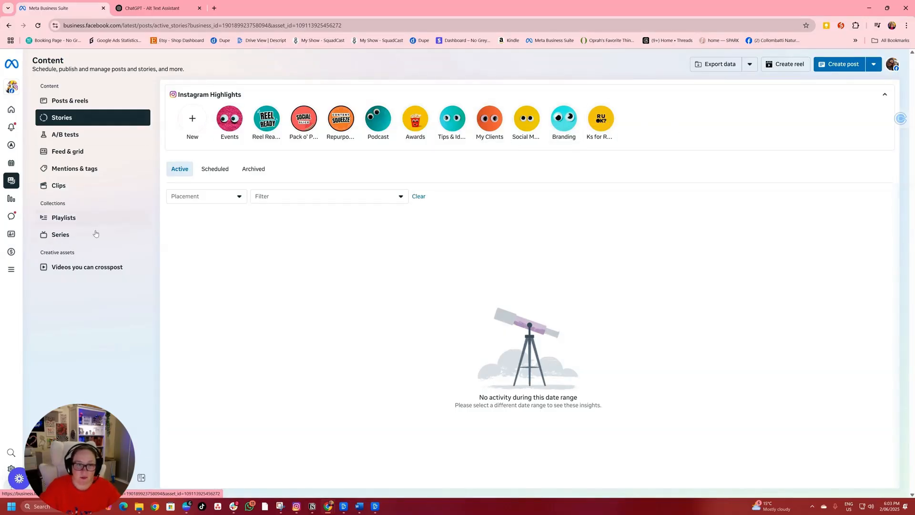
click(253, 169)
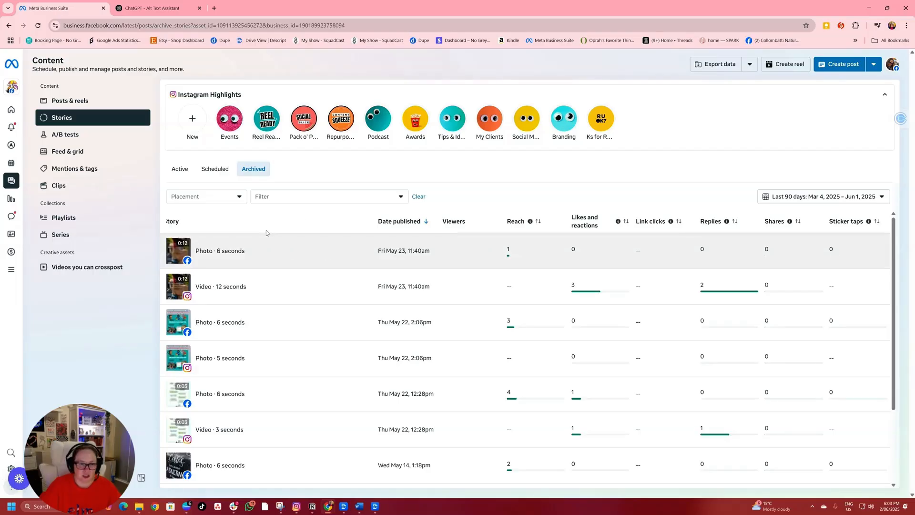
Step: Examine the insights of the archived Facebook and Instagram stories from May 23, and return to the archive list
click(304, 263)
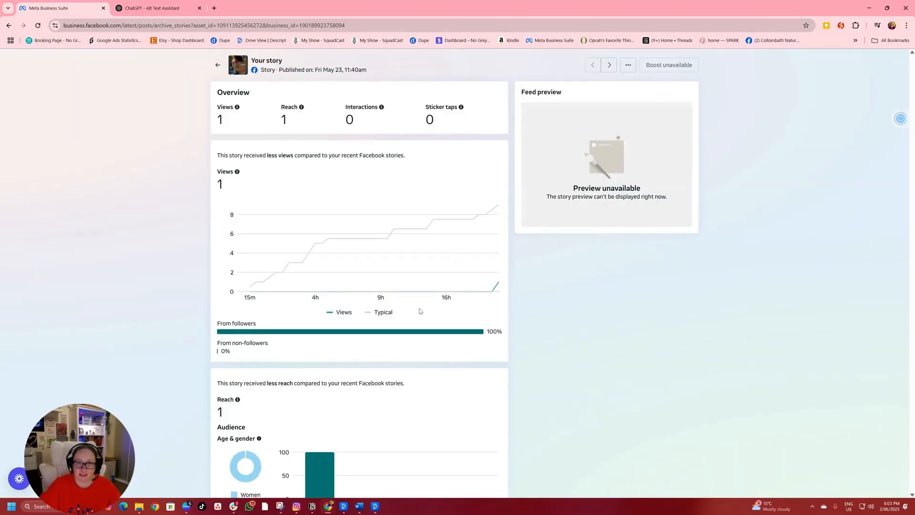
scroll(466, 286, down, 3)
scroll(432, 360, up, 3)
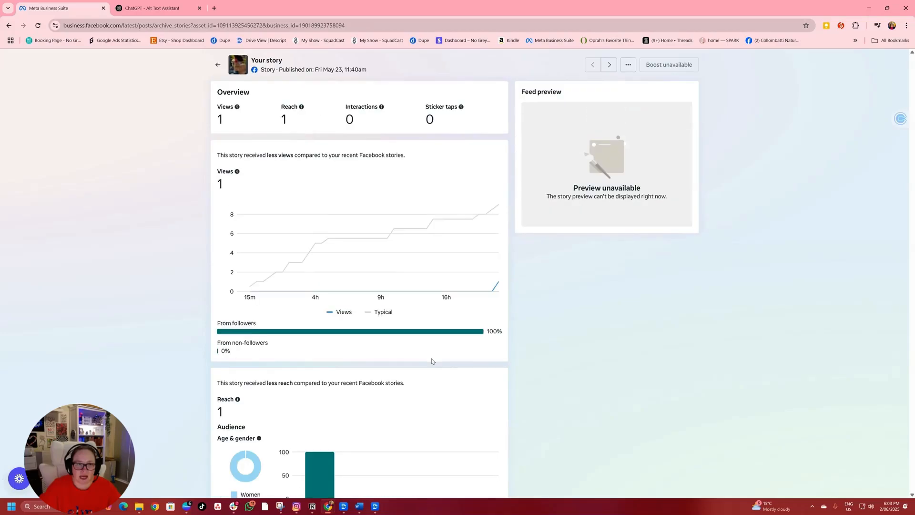
click(218, 67)
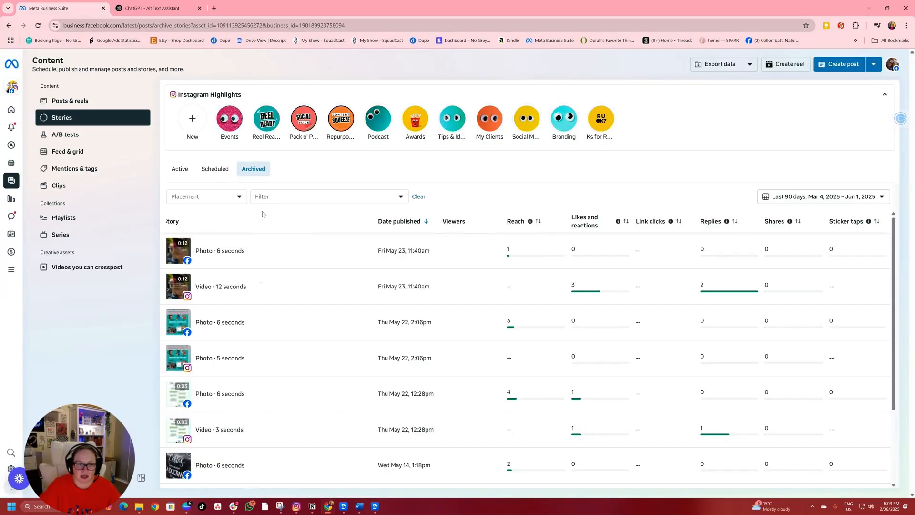
click(238, 286)
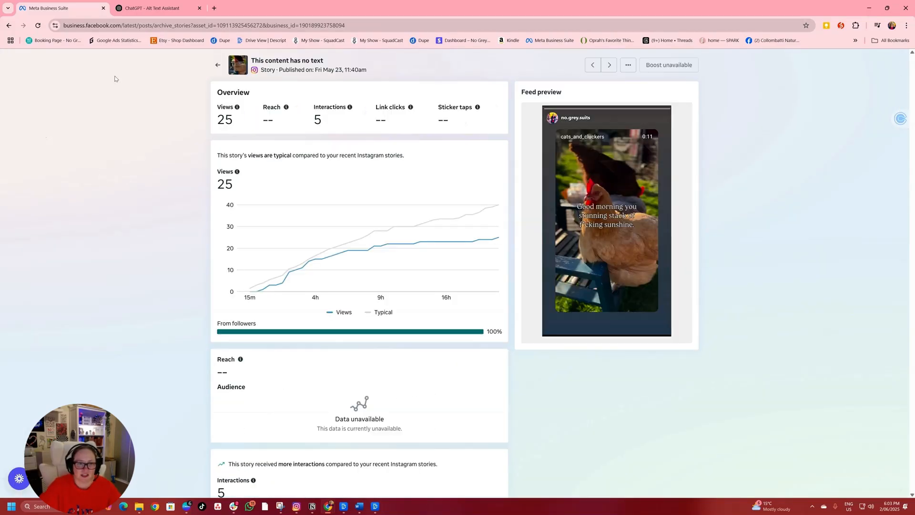
click(217, 66)
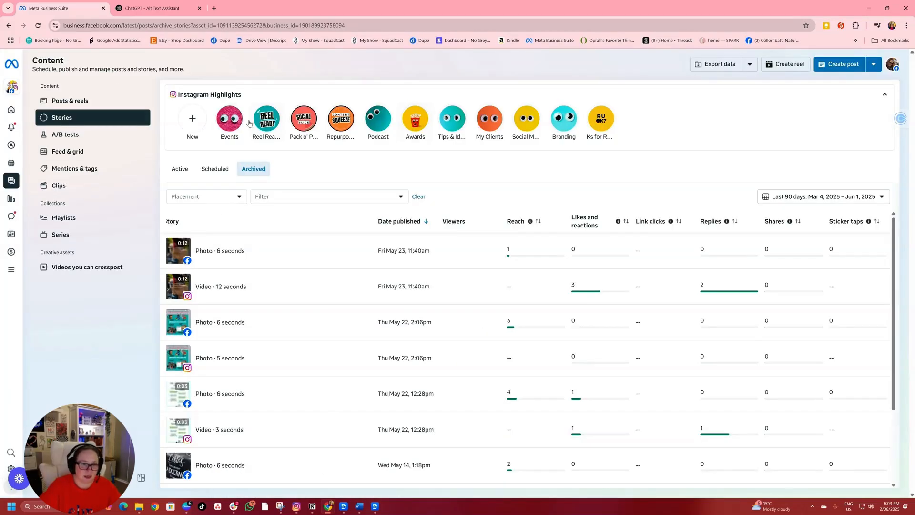
Step: Look at the remaining content sections, including A/B tests, and open the Insights overview without the weekly review summary
click(71, 154)
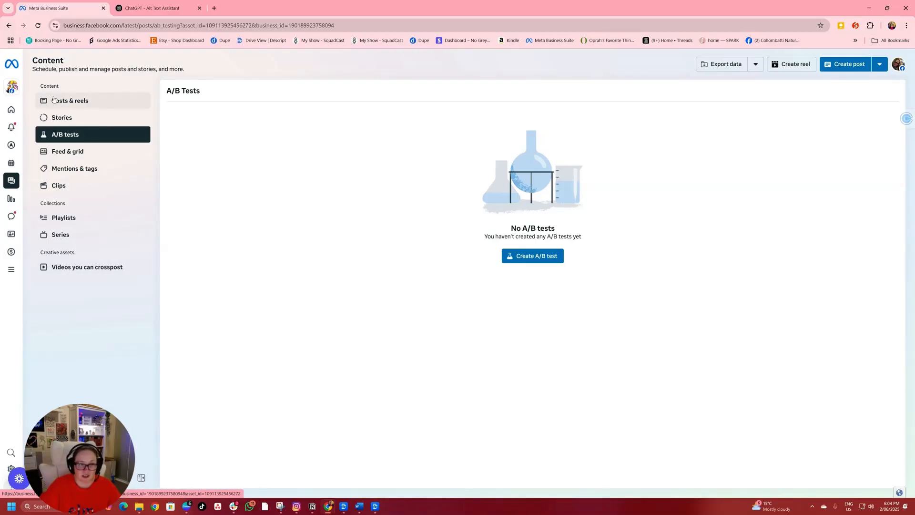
click(24, 196)
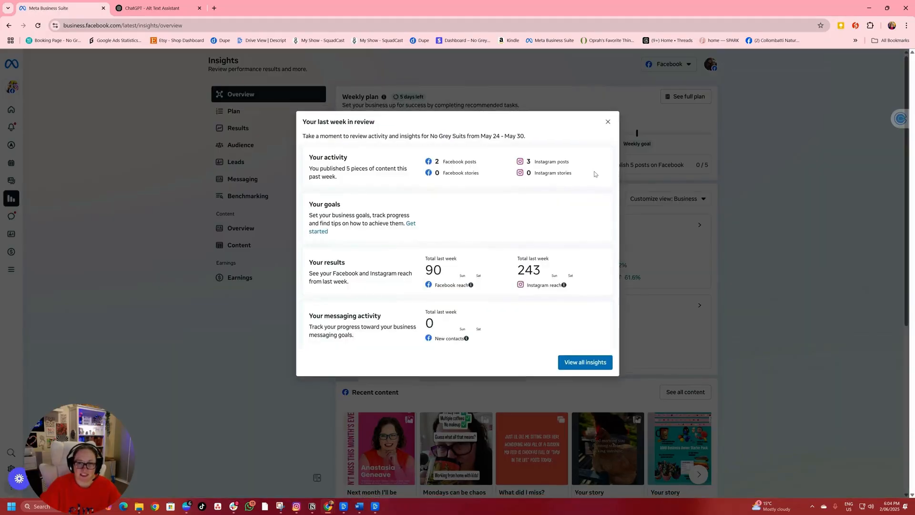
click(607, 122)
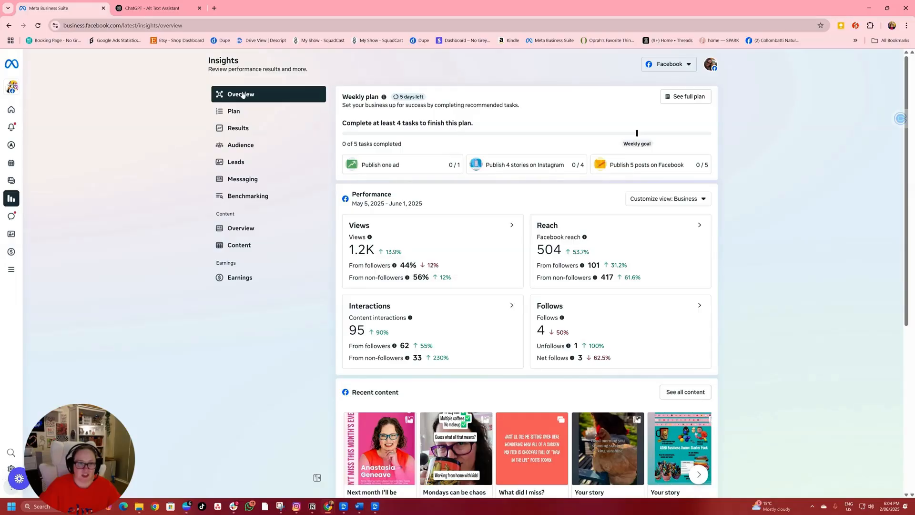
Step: Look over the lead table in the Leads Center and return to the home page
mouse_move(21, 222)
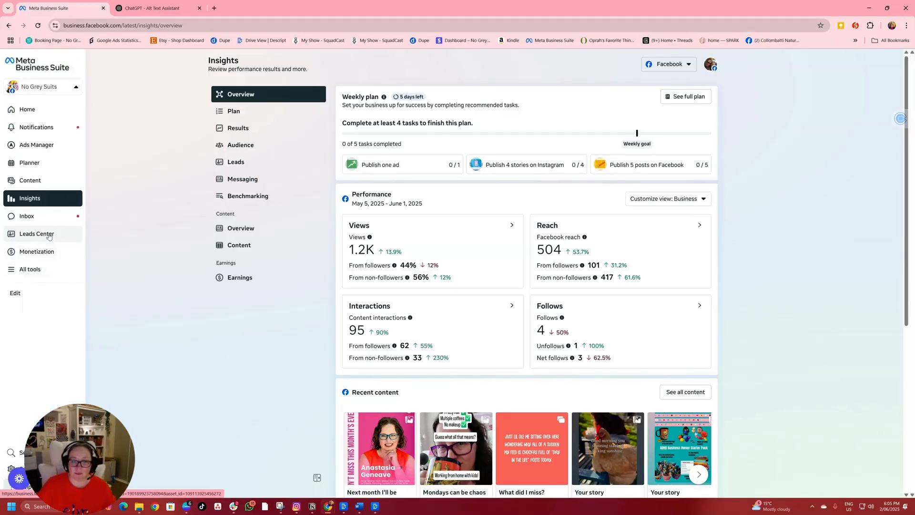
click(45, 234)
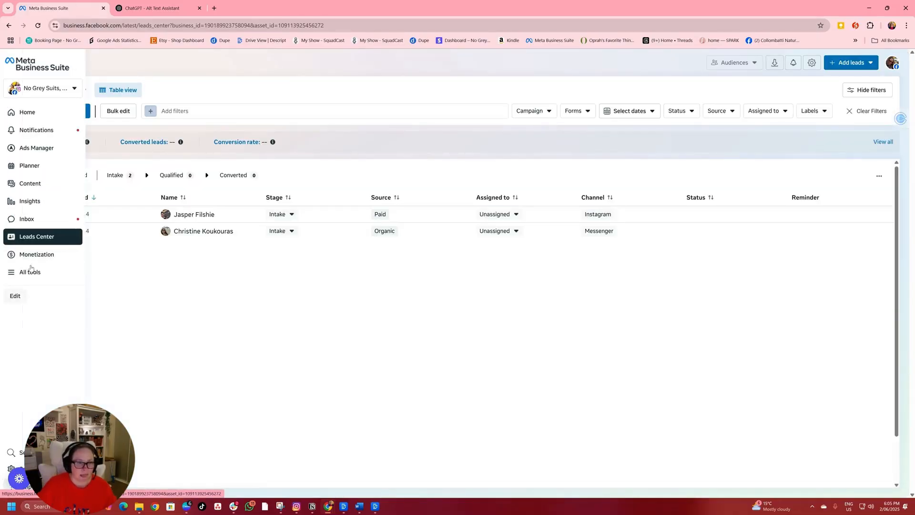
click(28, 112)
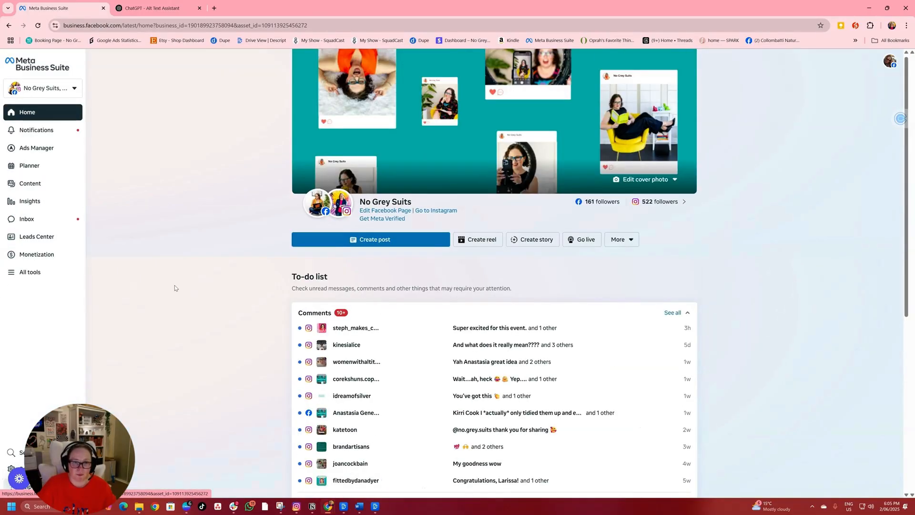
Step: View the available business portfolios and assets, and open the no.grey.suits settings to look through the people and settings categories
click(63, 89)
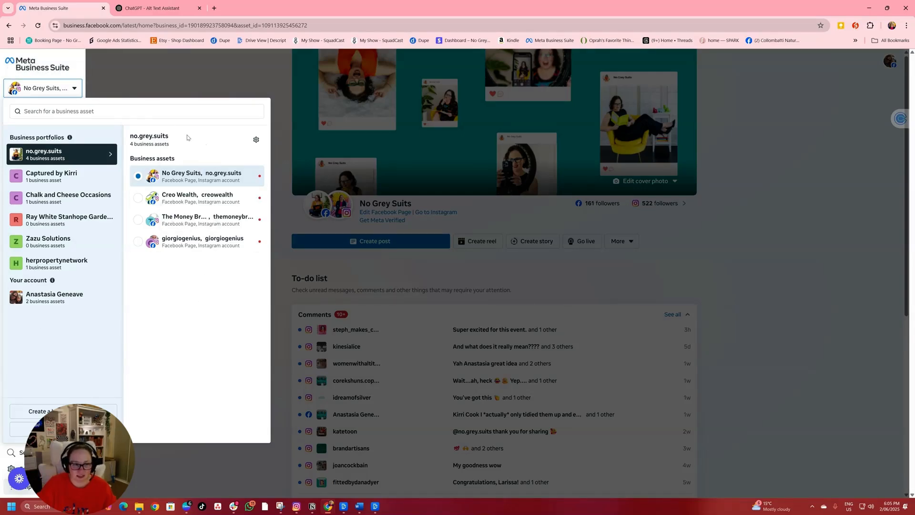
click(3, 182)
click(28, 468)
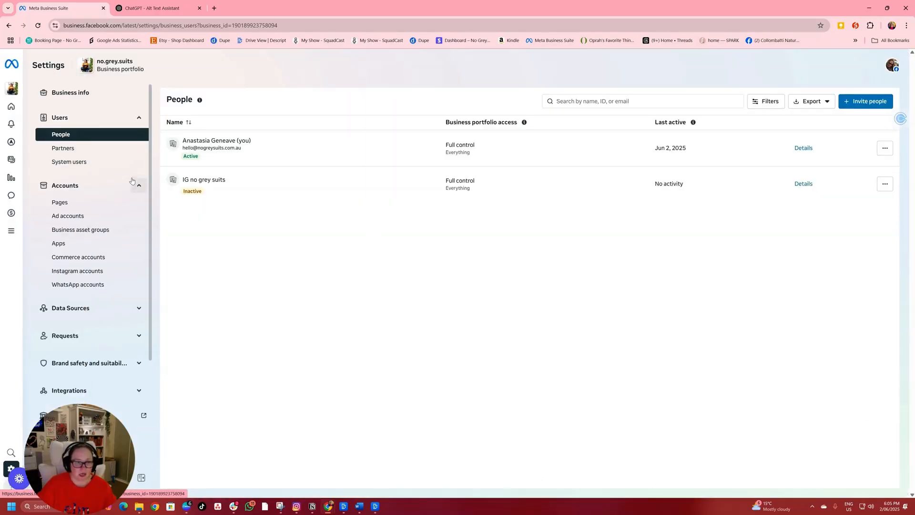
scroll(110, 203, down, 3)
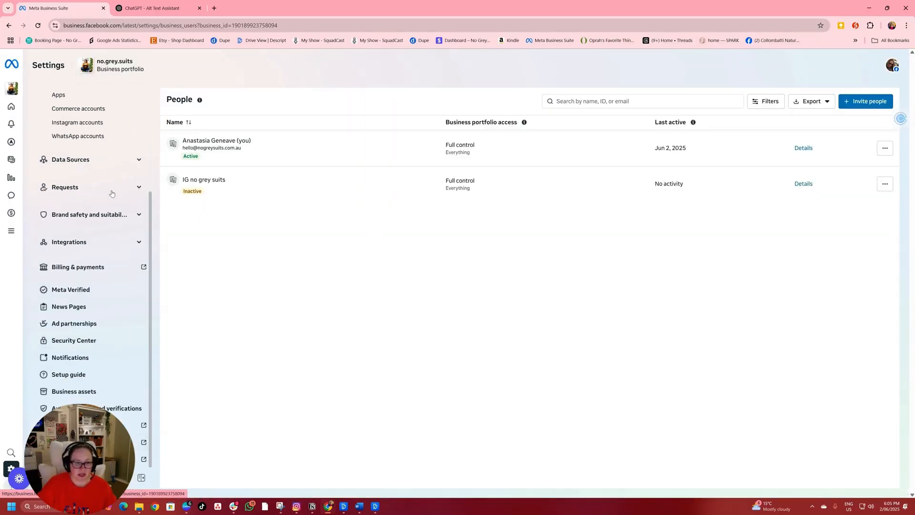
scroll(112, 193, up, 3)
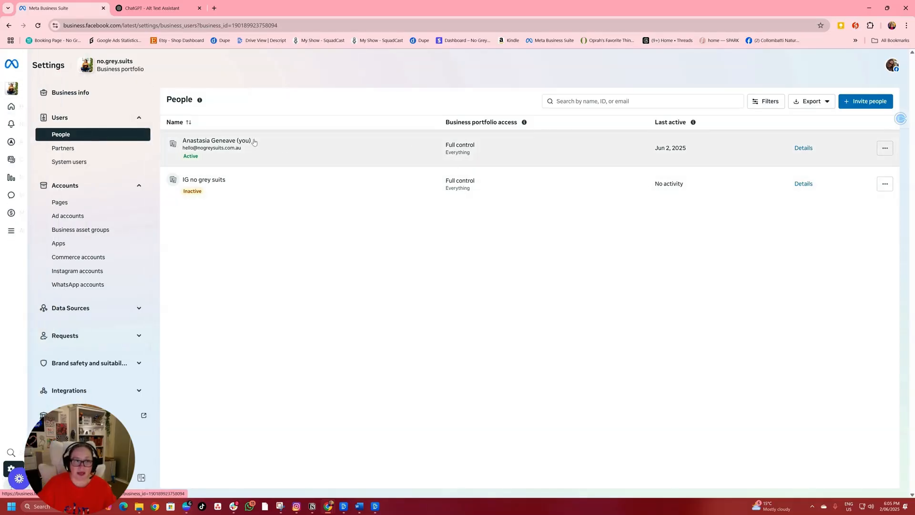
Step: Look over the people with access to the no.grey.suits portfolio and open its partners settings
mouse_move(17, 112)
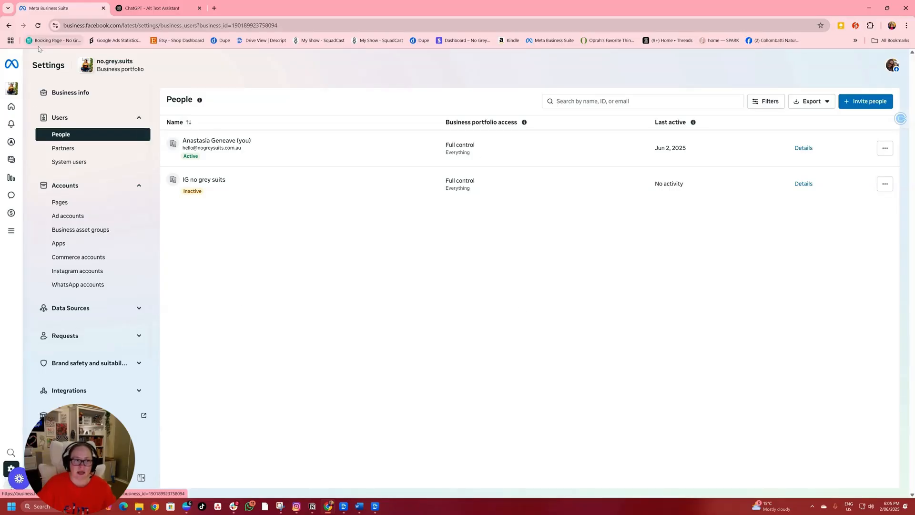
mouse_move(69, 401)
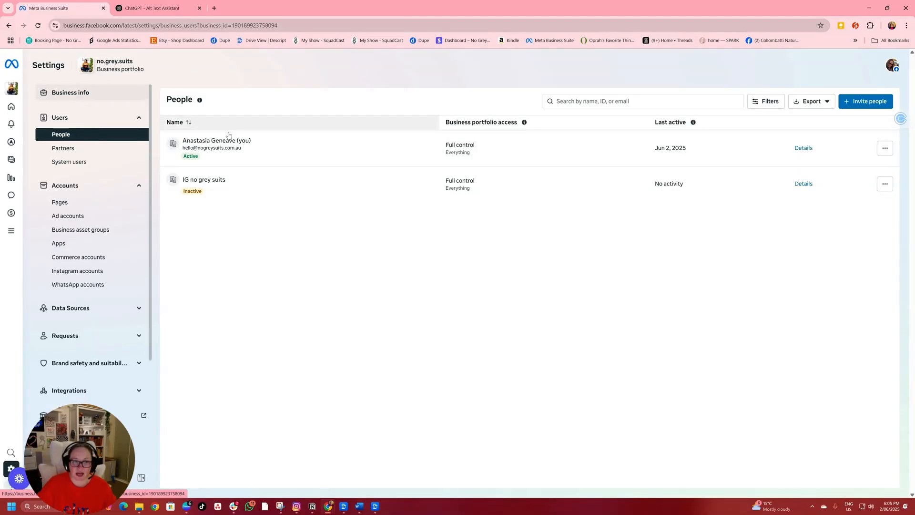
click(63, 148)
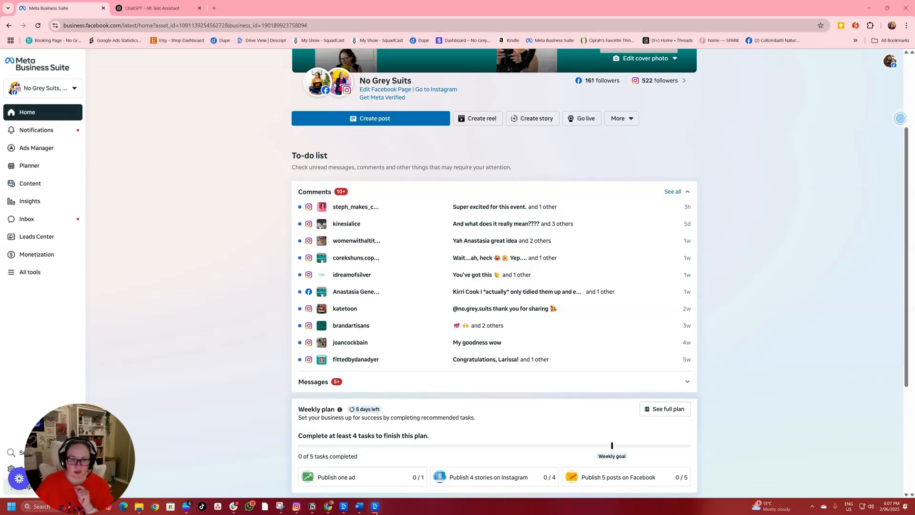
Step: Minimize the browser and switch to the Untitled Project window in Descript
click(868, 8)
click(864, 7)
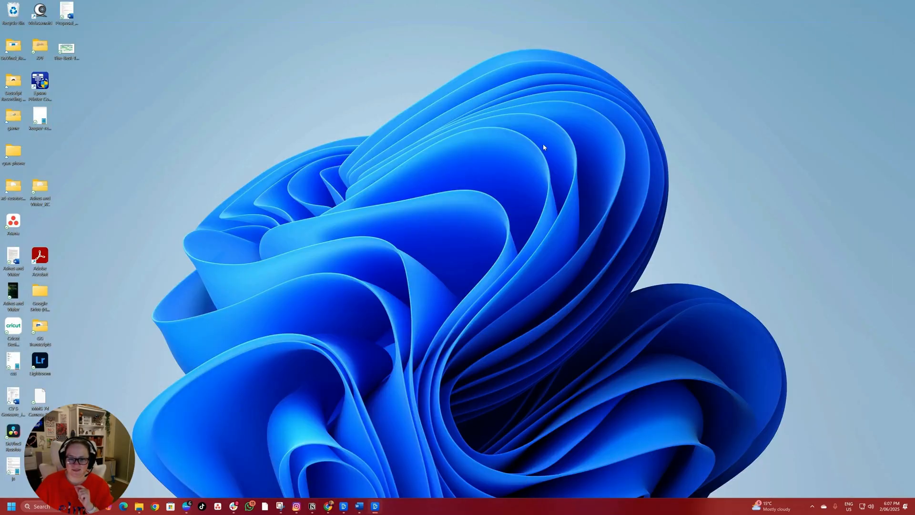
click(376, 509)
mouse_move(375, 509)
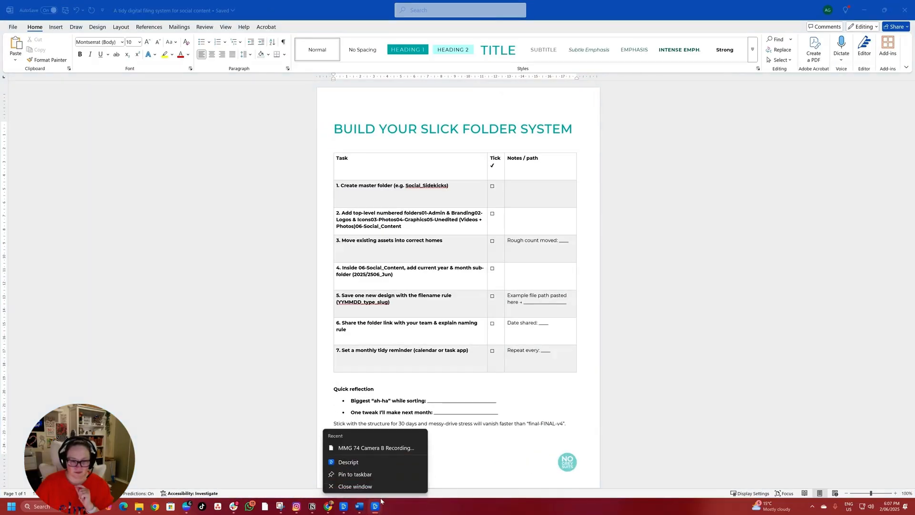
click(375, 462)
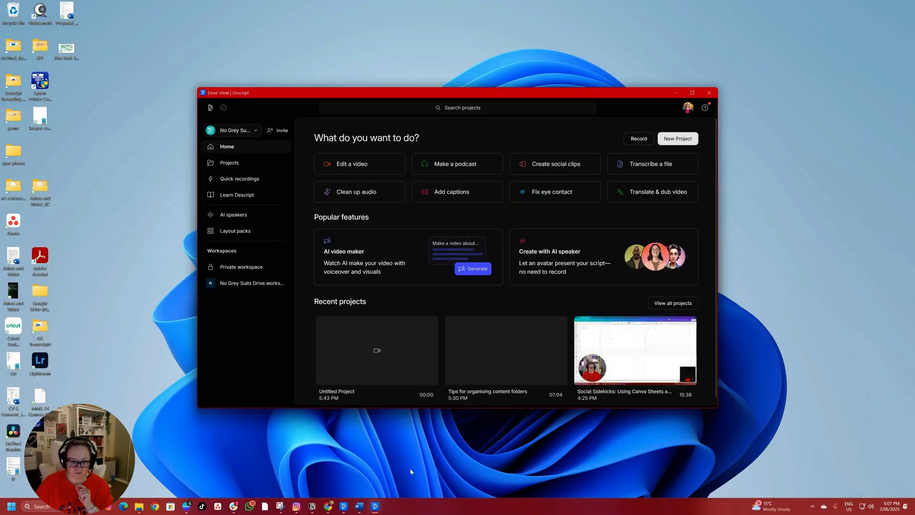
mouse_move(372, 512)
click(340, 467)
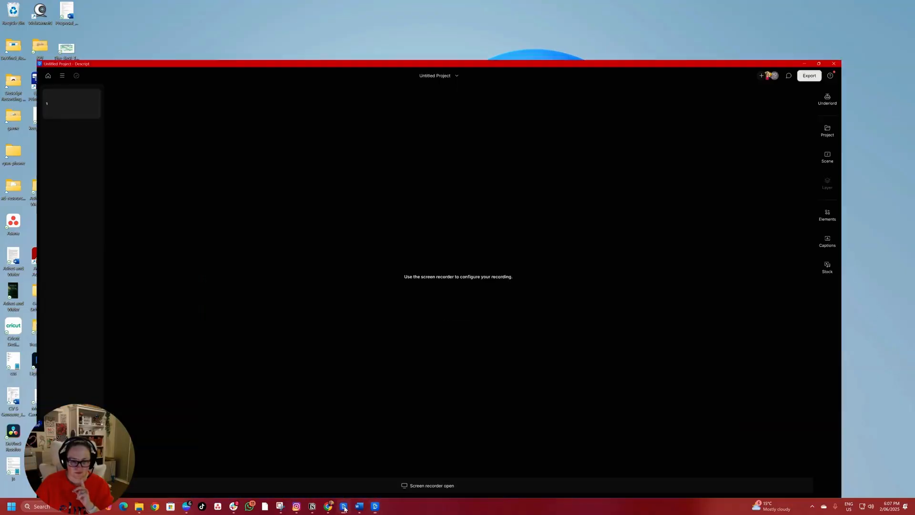
Step: Check the open Descript windows and close the Drive View window together with the blank Descript window grouped with it
mouse_move(367, 513)
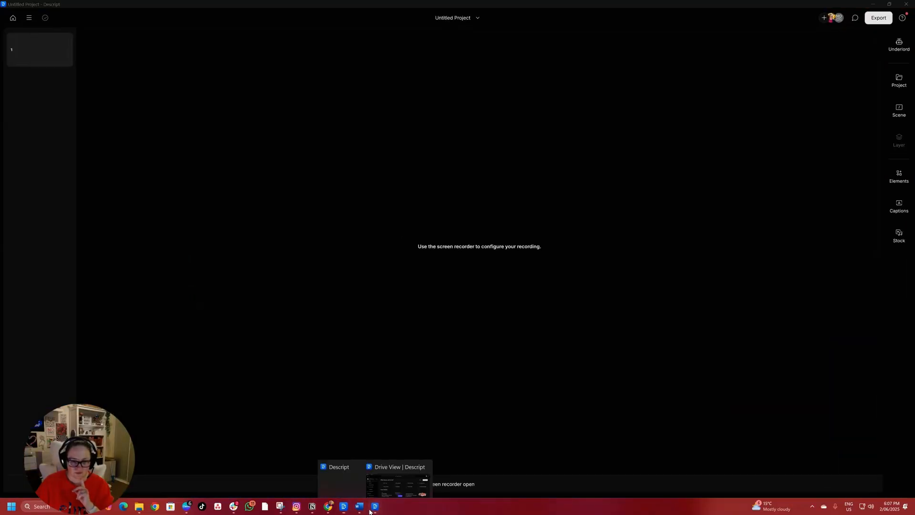
click(350, 462)
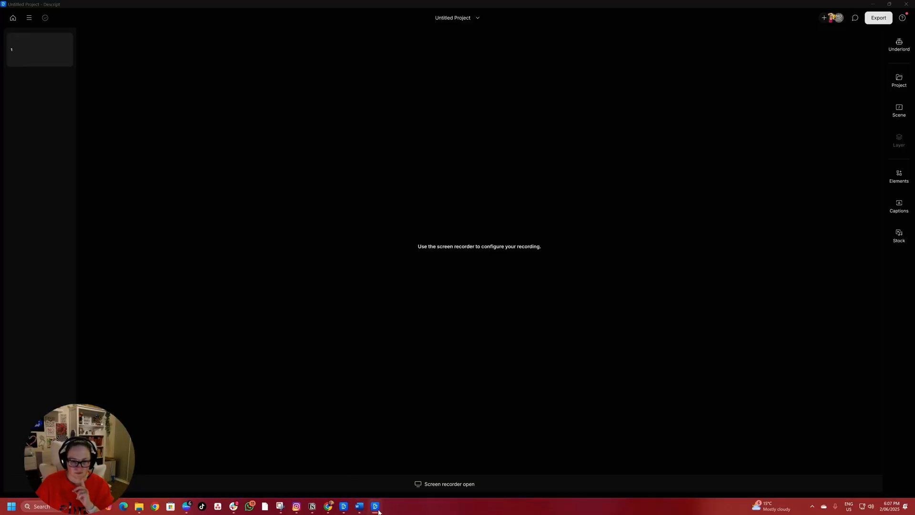
click(345, 477)
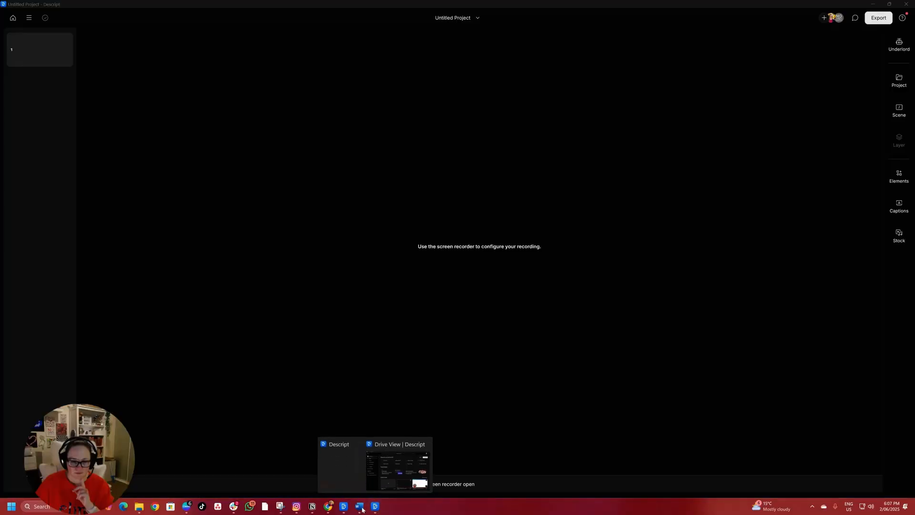
click(345, 508)
click(345, 508)
right_click(345, 509)
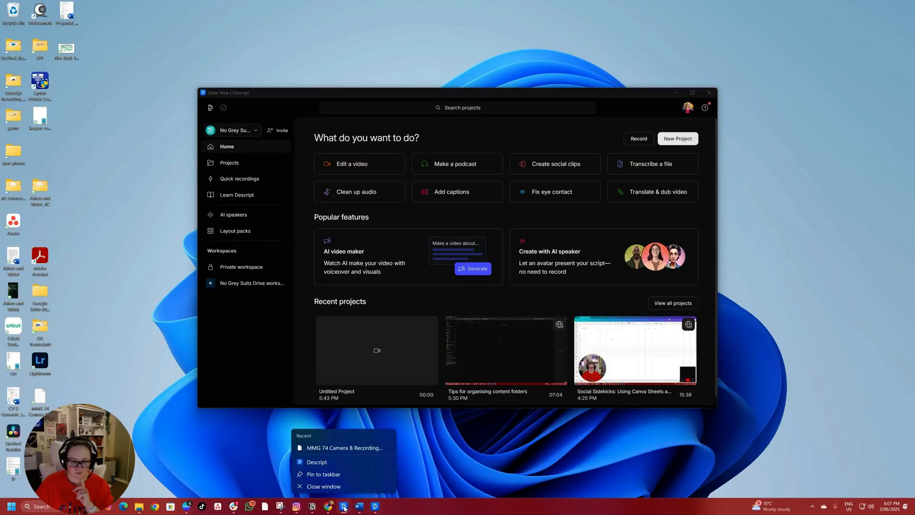
click(343, 508)
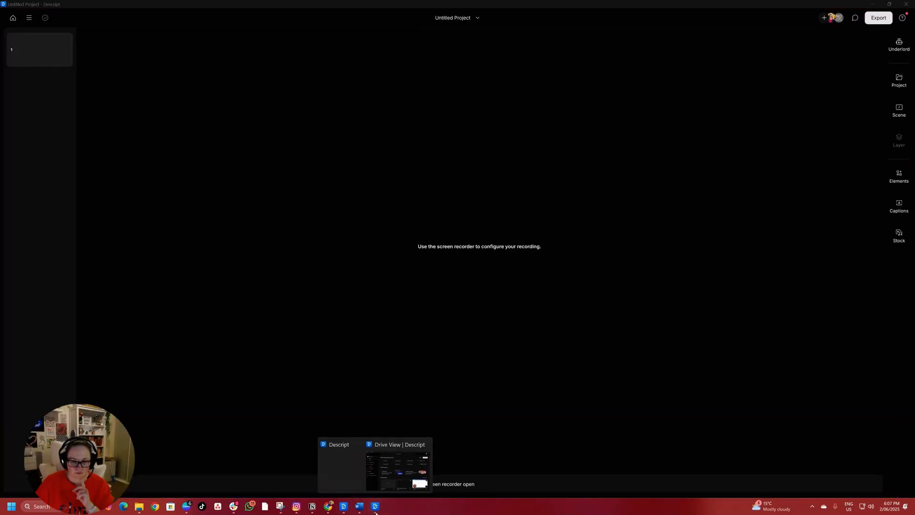
right_click(377, 510)
click(385, 488)
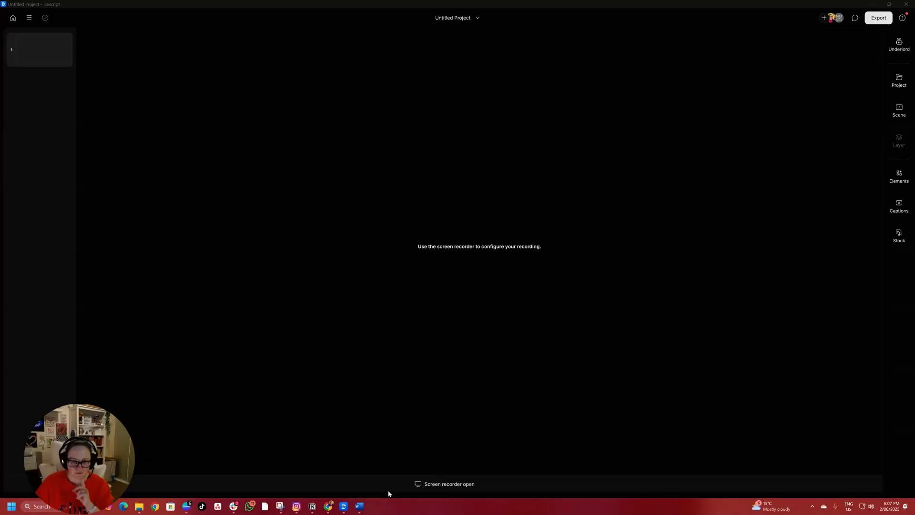